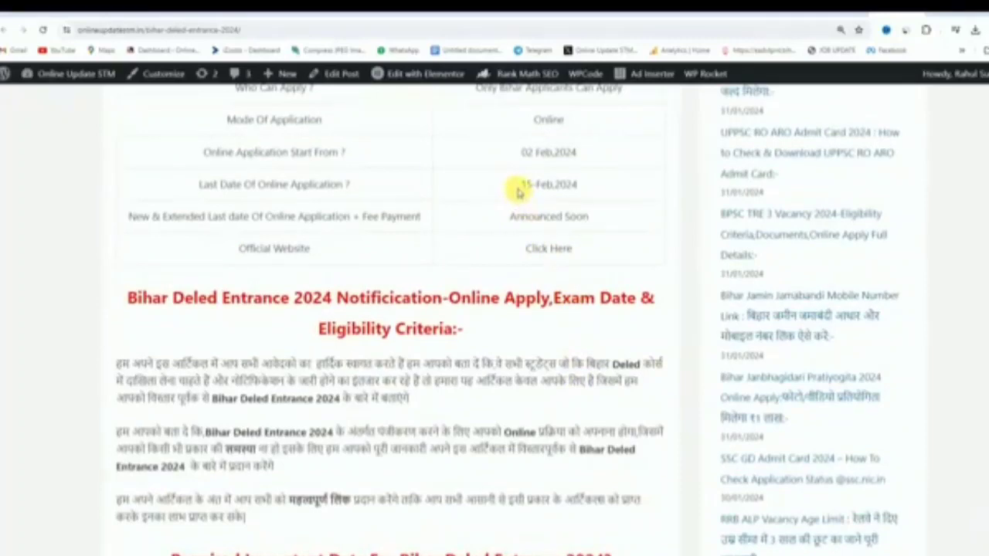
# Step: Review the last application date, the exam schedule and the category-wise application fee in the Bihar Deled Entrance 2024 article
pyautogui.moveTo(521, 185); pyautogui.dragTo(578, 186)
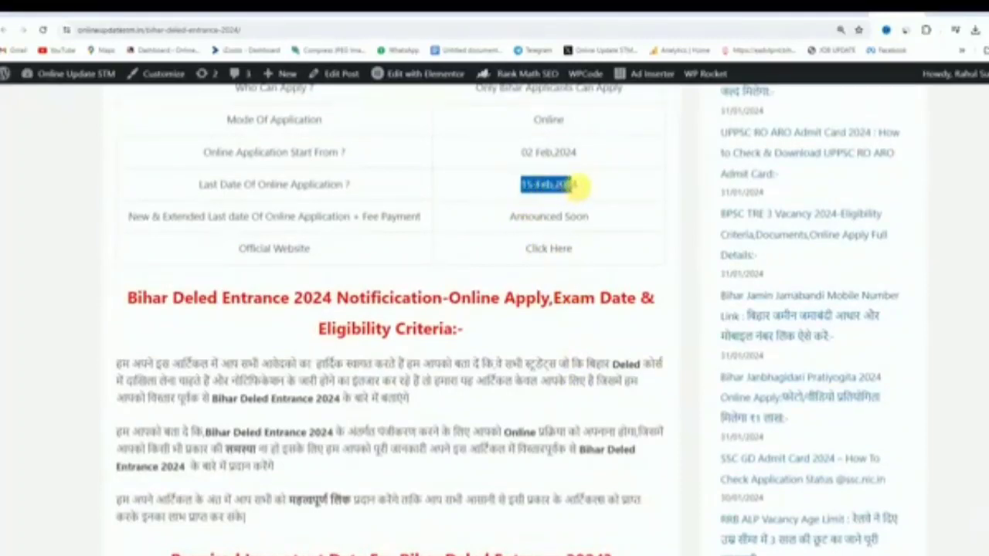
pyautogui.click(585, 188)
pyautogui.scroll(-1, 564, 282)
pyautogui.scroll(-10, 565, 284)
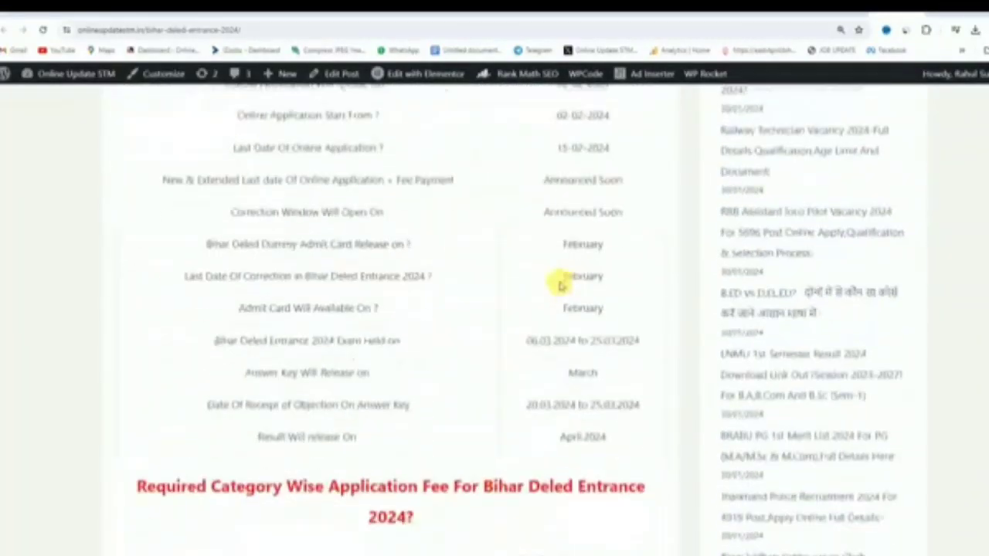
pyautogui.moveTo(516, 317); pyautogui.dragTo(556, 316)
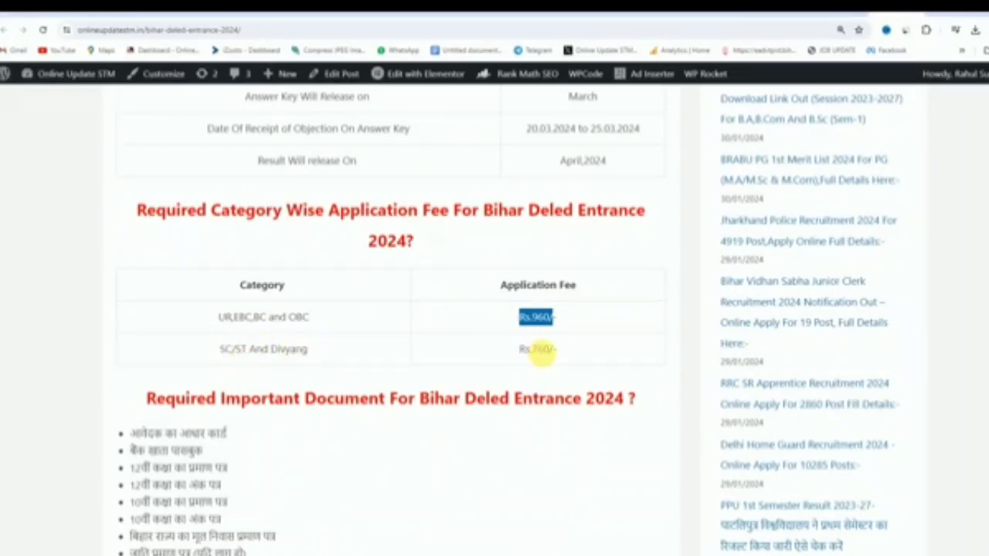
# Step: Review the full list of required documents for Bihar Deled Entrance 2024
pyautogui.scroll(-2, 392, 360)
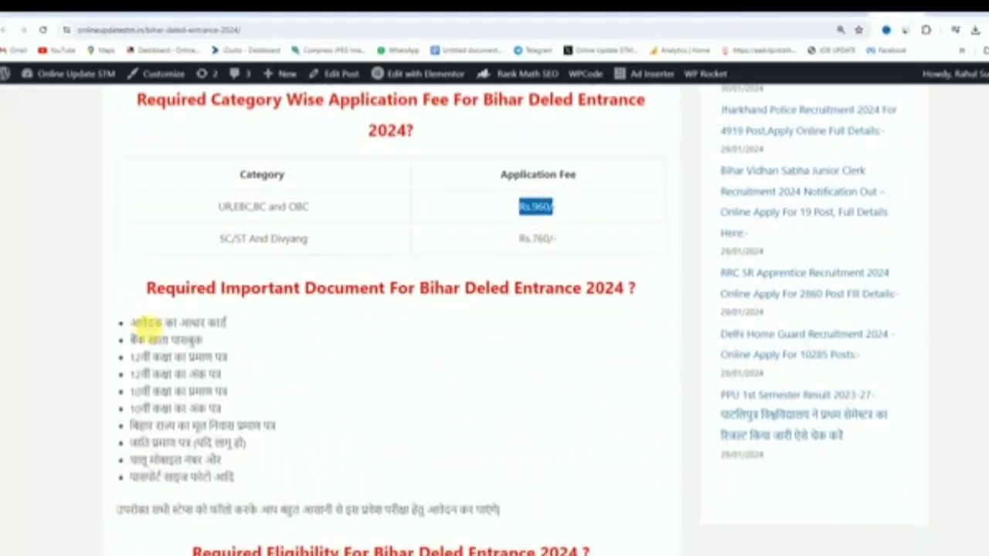
pyautogui.moveTo(139, 323); pyautogui.dragTo(234, 477)
pyautogui.scroll(-4, 366, 397)
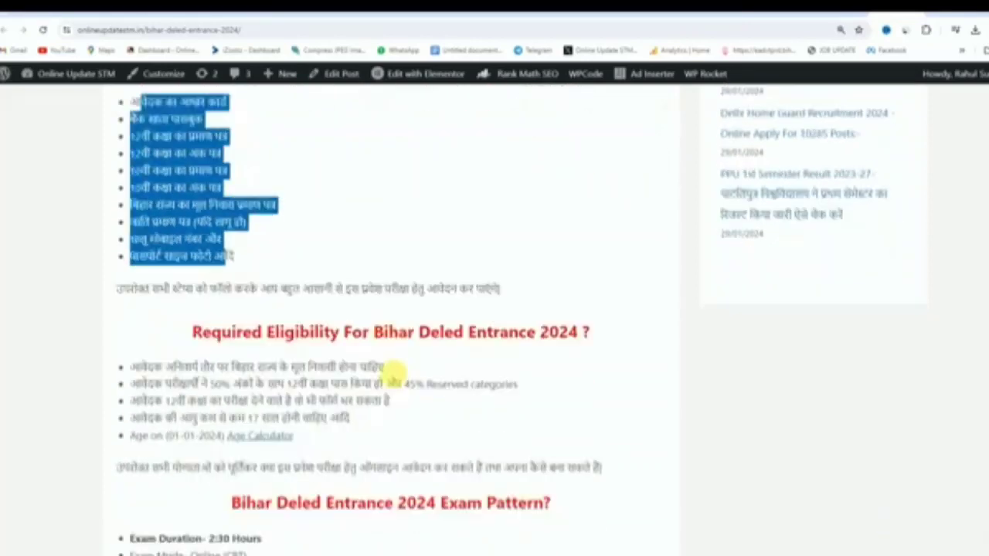
# Step: Examine the eligibility criteria, including the minimum marks for general and reserved categories and the minimum age
pyautogui.scroll(1, 397, 371)
pyautogui.click(316, 346)
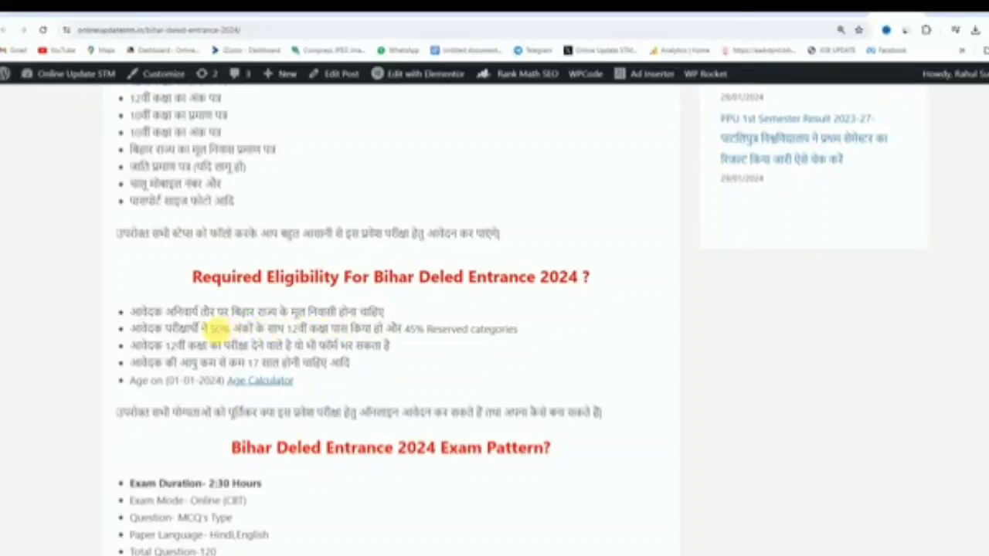
pyautogui.doubleClick(219, 329)
pyautogui.click(267, 328)
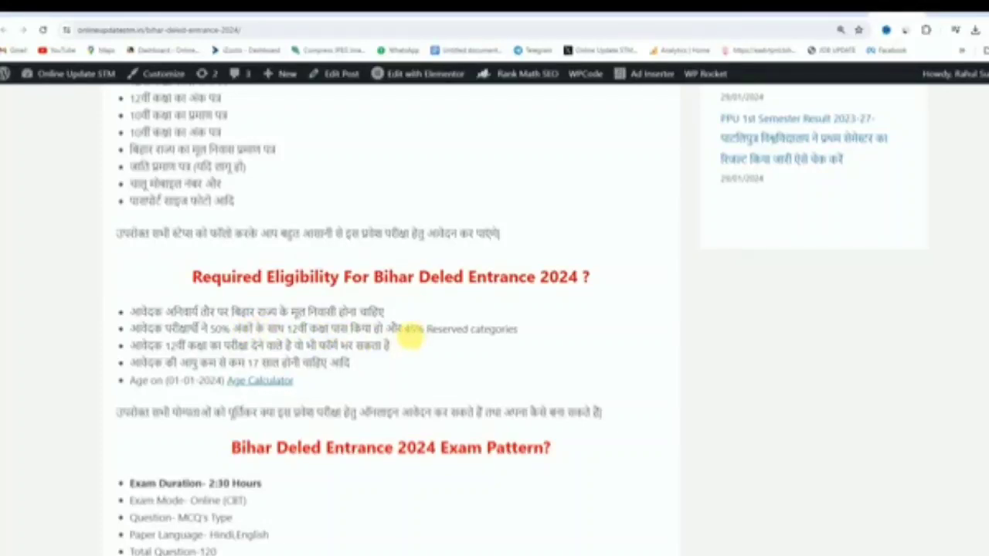
pyautogui.doubleClick(412, 329)
pyautogui.click(496, 339)
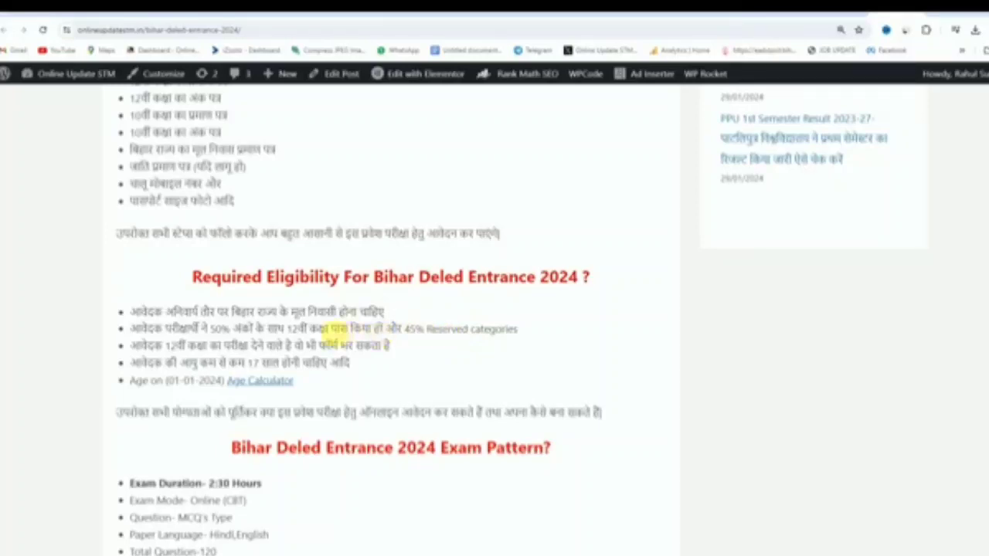
pyautogui.doubleClick(255, 363)
pyautogui.click(324, 366)
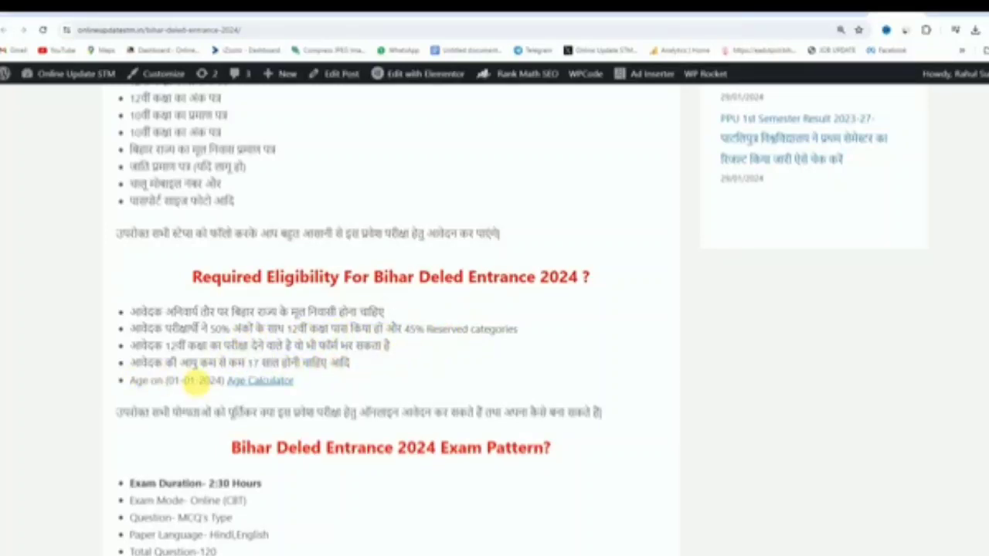
# Step: Examine the exam pattern section, covering exam duration, mode, language, total questions and marking
pyautogui.scroll(-3, 194, 340)
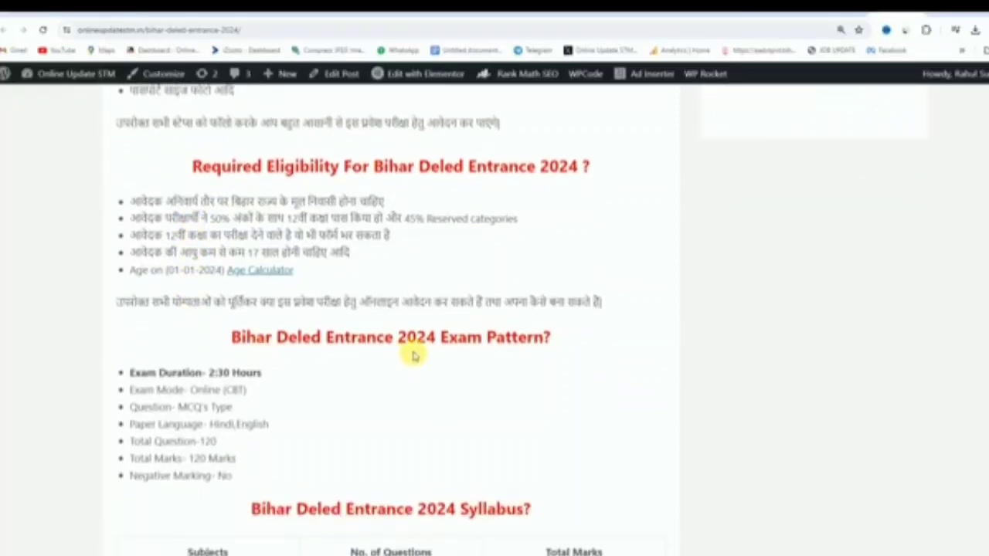
pyautogui.moveTo(440, 340); pyautogui.dragTo(463, 345)
pyautogui.click(249, 354)
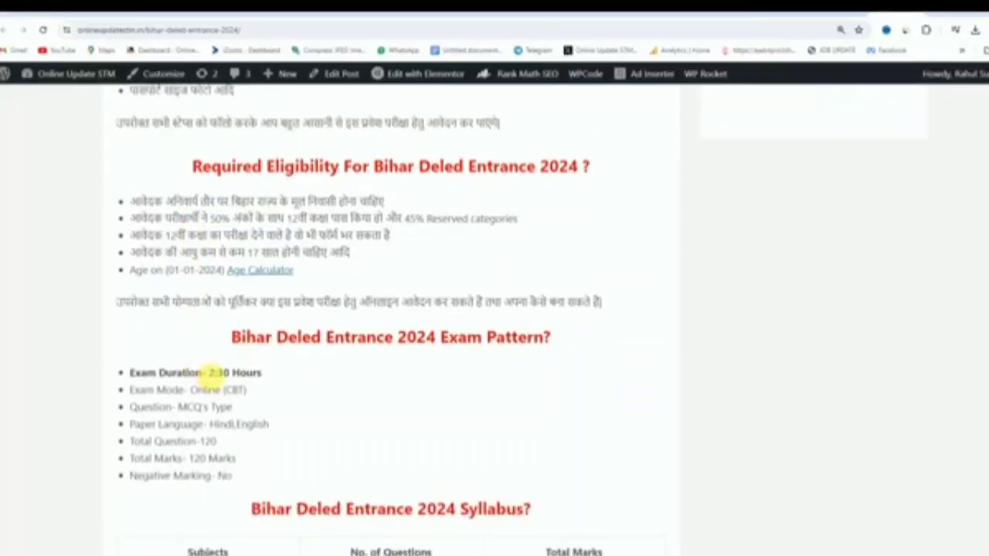
pyautogui.moveTo(209, 373); pyautogui.dragTo(316, 394)
pyautogui.click(293, 374)
pyautogui.click(316, 394)
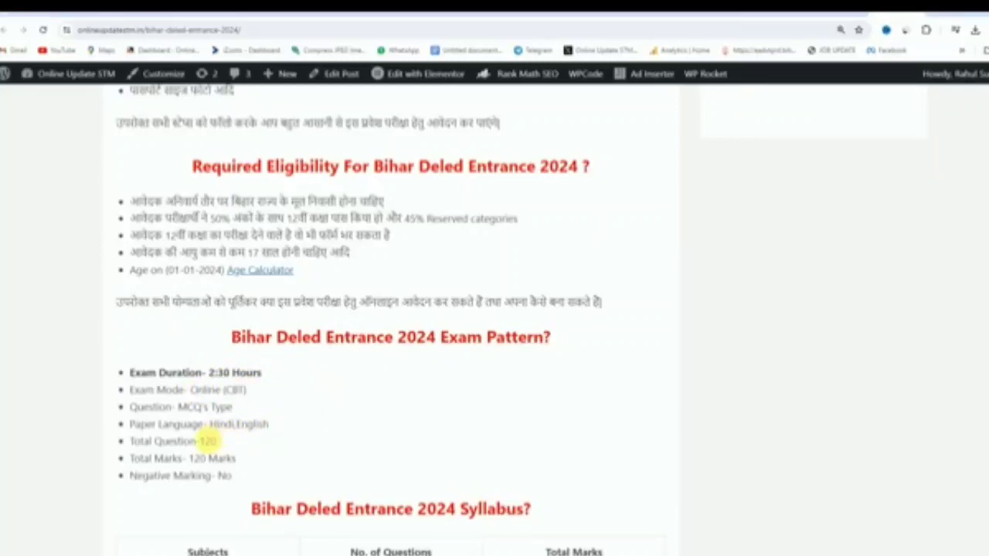
pyautogui.moveTo(215, 441); pyautogui.dragTo(261, 441)
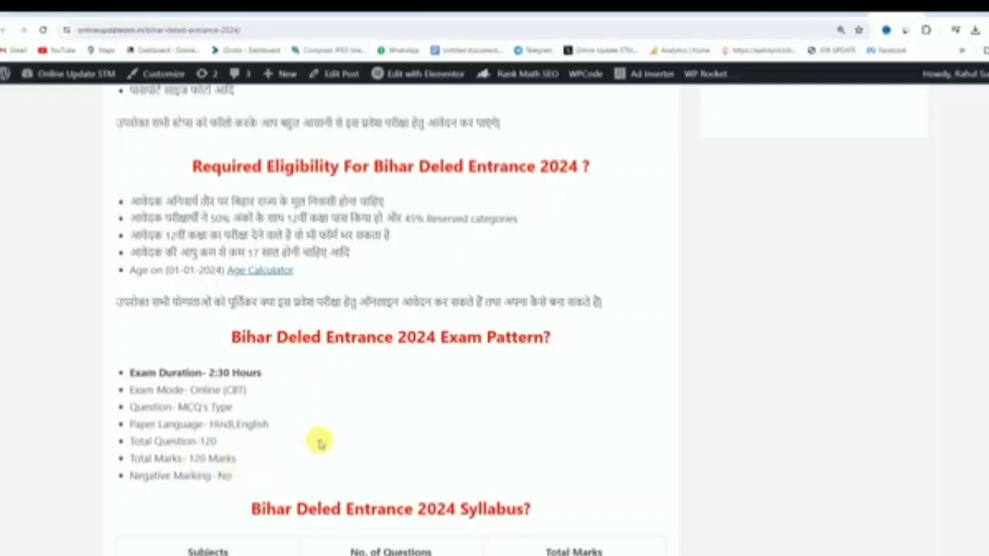
# Step: Examine the syllabus table for each subject's number of questions and marks, including the overall totals
pyautogui.scroll(-2, 363, 402)
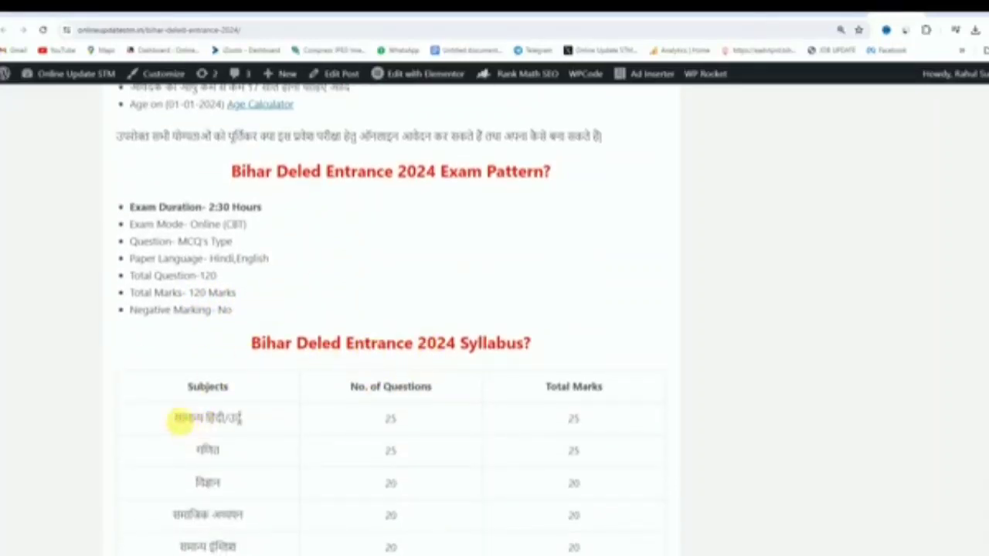
pyautogui.moveTo(174, 417); pyautogui.dragTo(239, 417)
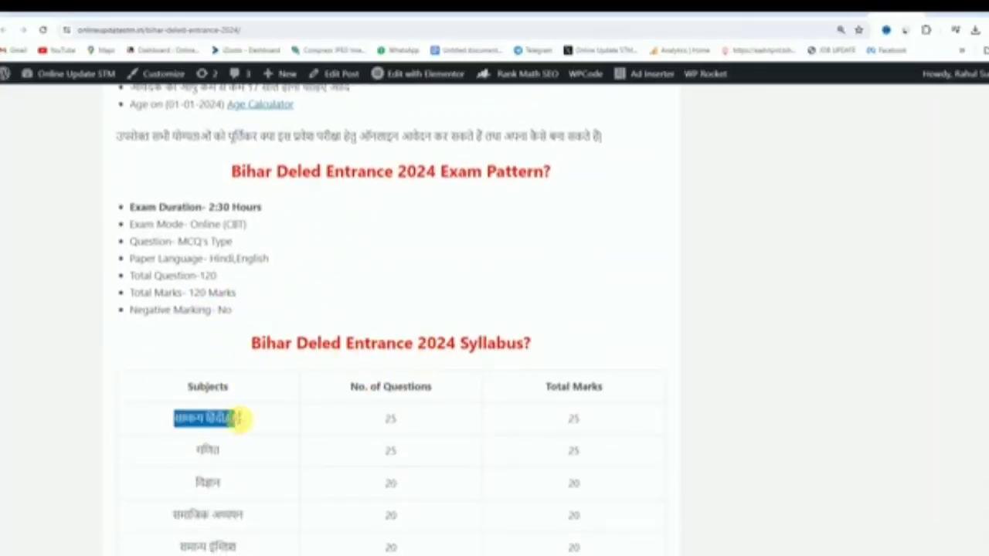
pyautogui.click(369, 421)
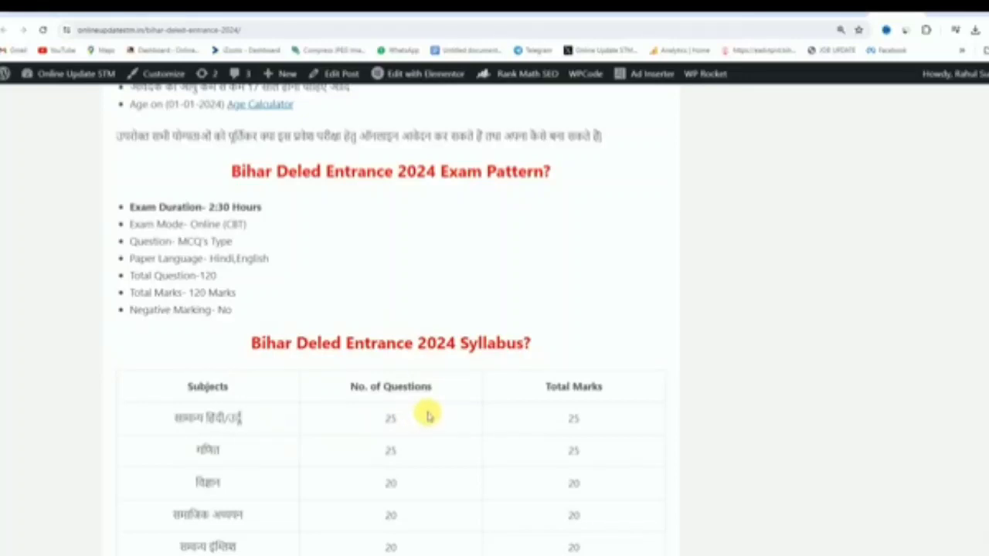
pyautogui.scroll(-1, 316, 457)
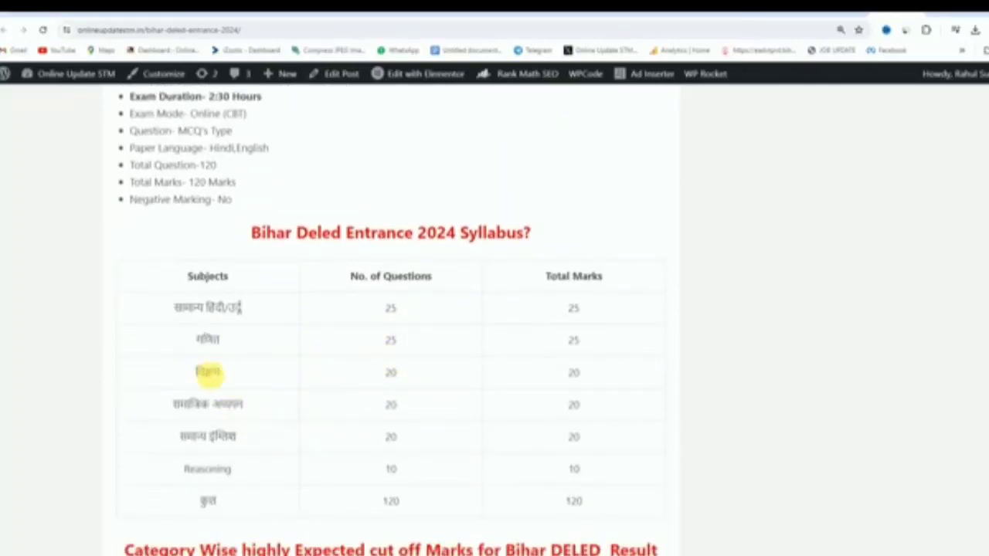
pyautogui.doubleClick(208, 372)
pyautogui.click(379, 376)
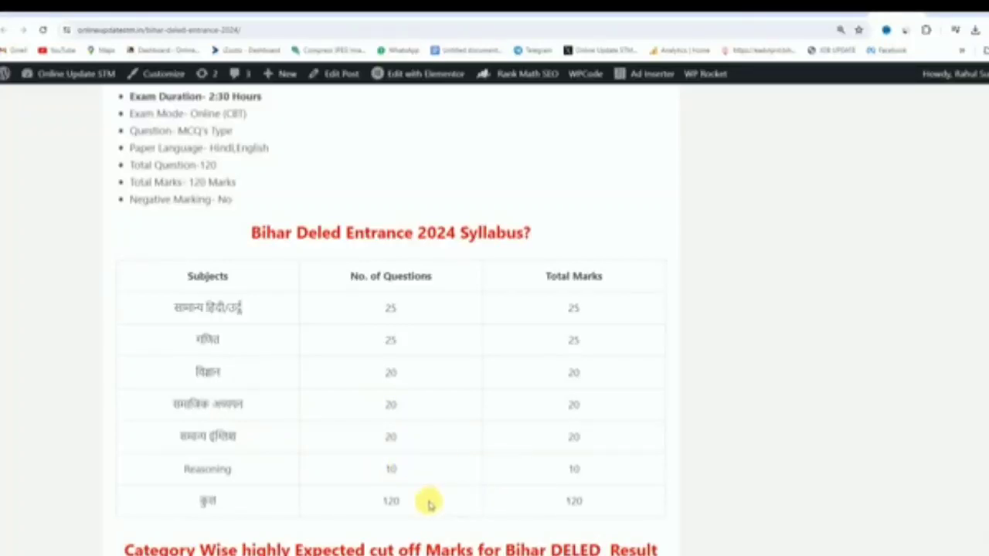
pyautogui.moveTo(381, 503); pyautogui.dragTo(427, 503)
pyautogui.click(577, 501)
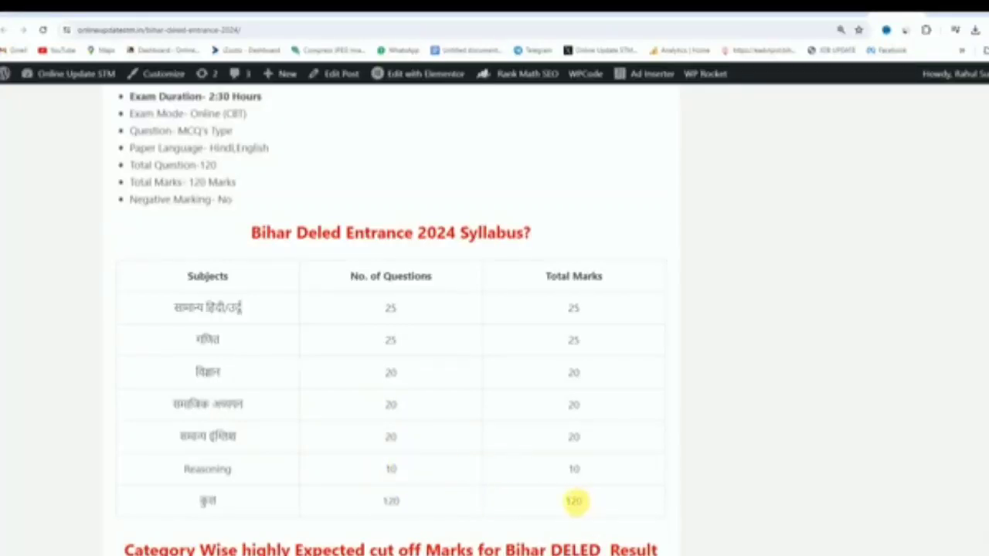
# Step: Examine the category-wise expected cut-off marks and the required qualifying marks for general and reserved categories
pyautogui.scroll(-4, 482, 438)
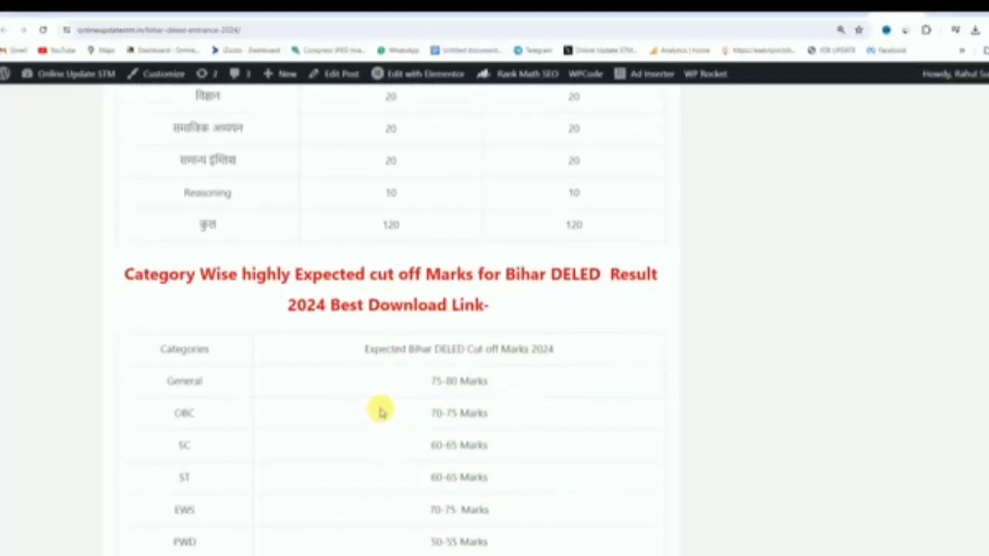
pyautogui.scroll(-2, 412, 379)
pyautogui.scroll(-2, 424, 348)
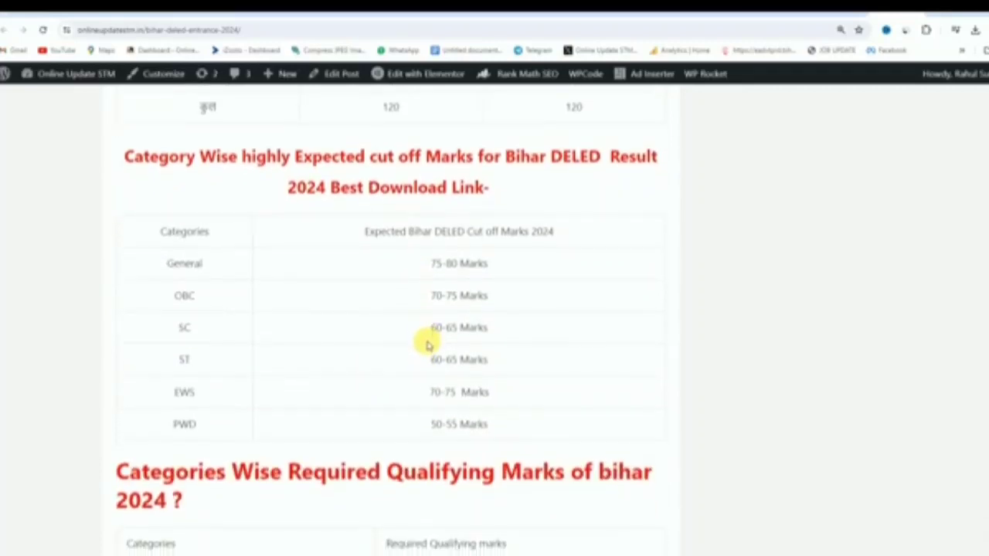
pyautogui.scroll(-1, 424, 340)
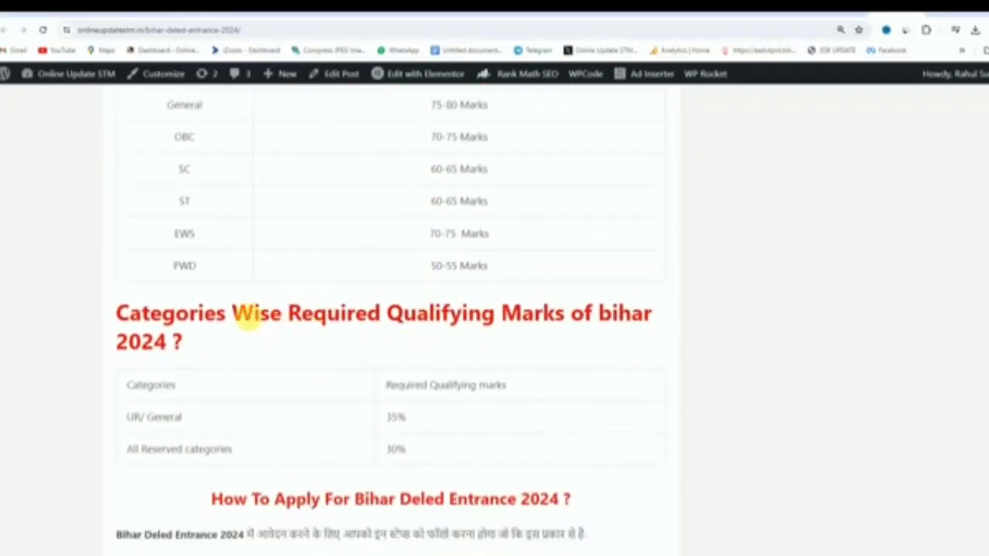
pyautogui.moveTo(171, 313); pyautogui.dragTo(459, 313)
pyautogui.click(514, 317)
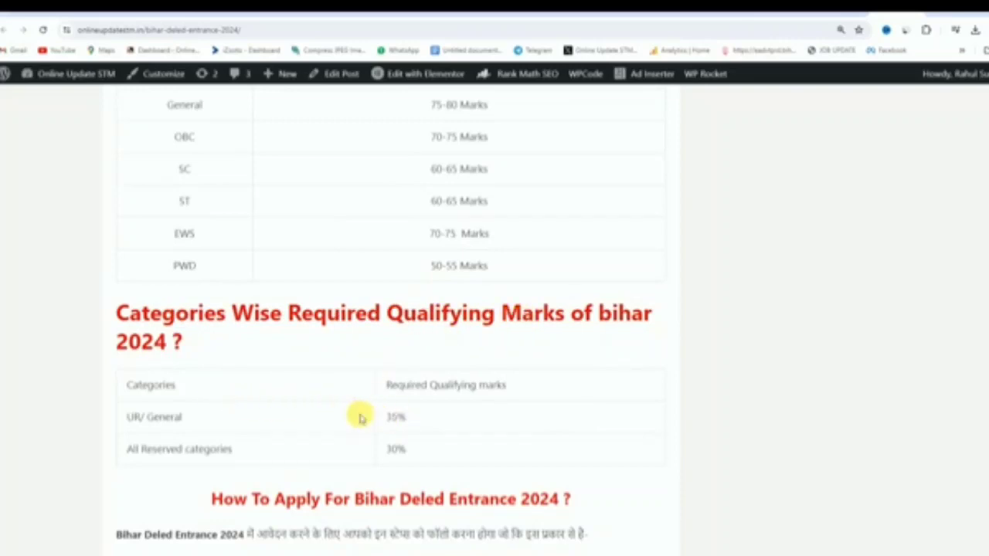
pyautogui.moveTo(384, 419); pyautogui.dragTo(408, 418)
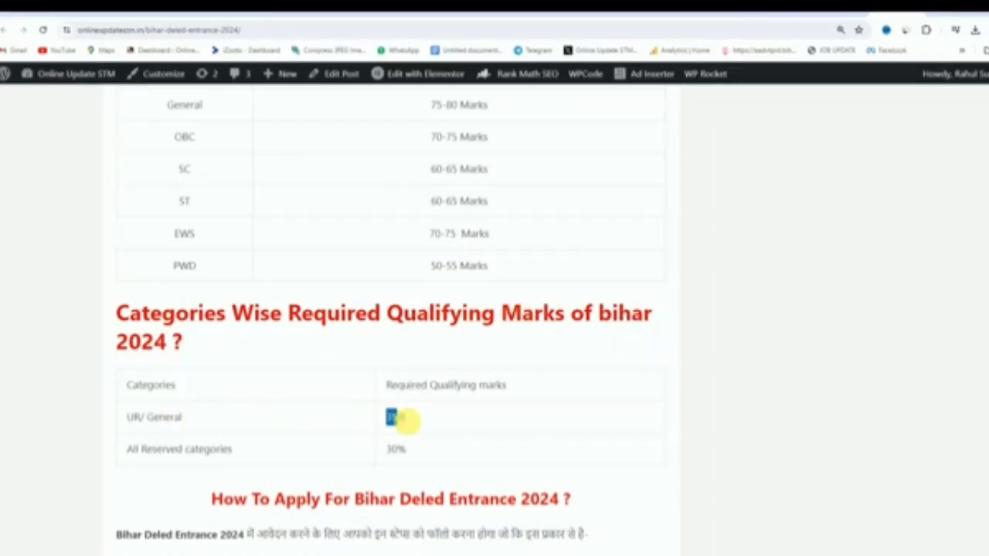
pyautogui.click(446, 421)
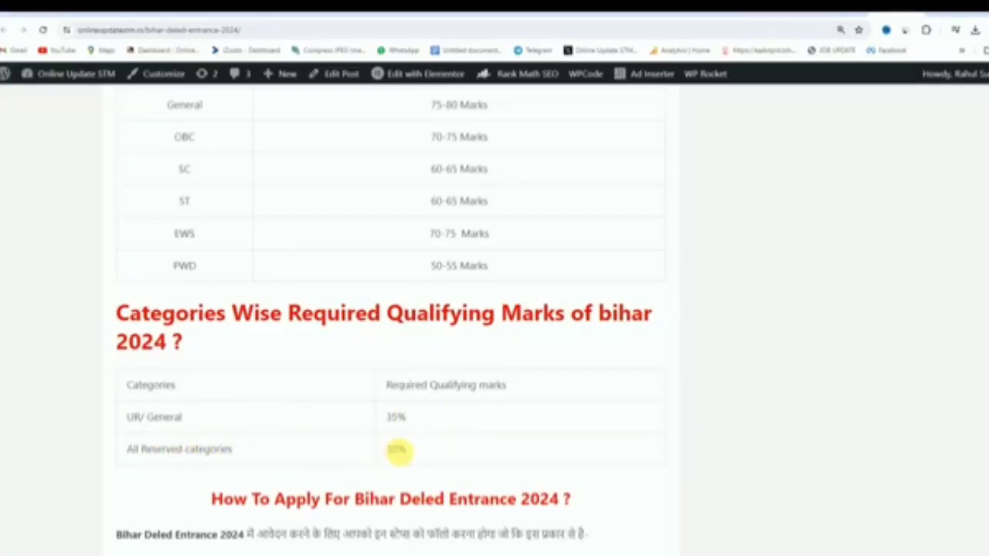
# Step: Go to the D.El.Ed 2024-26 application portal at deledbihar.com and open the new candidate registration form
pyautogui.scroll(-2, 411, 448)
pyautogui.click(519, 367)
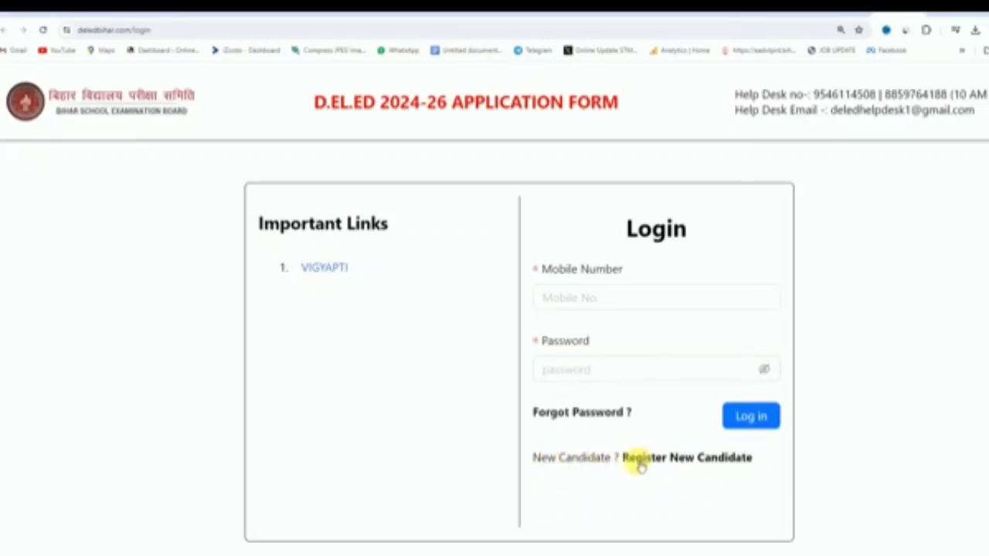
pyautogui.click(692, 459)
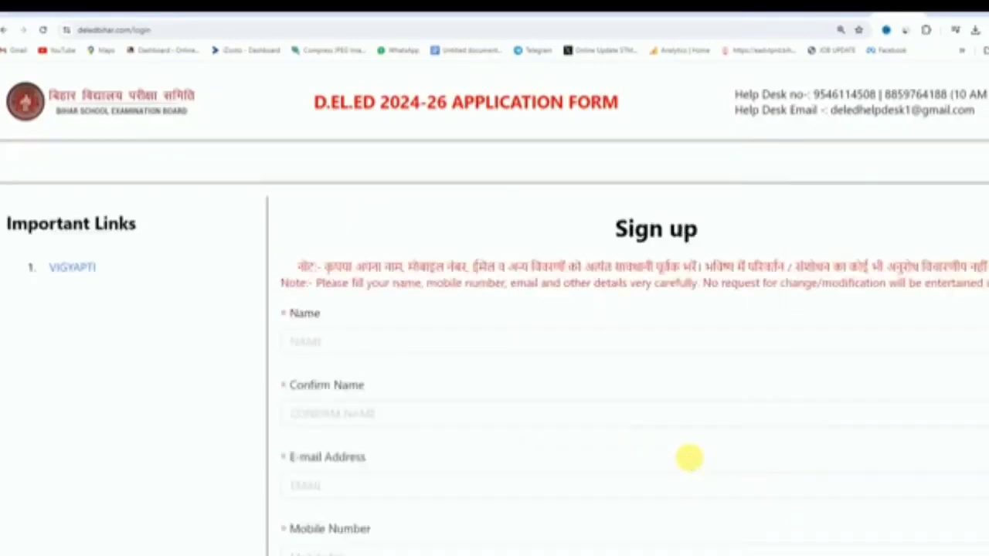
# Step: Review the sign-up form's name, e-mail, mobile number and password fields, and highlight the sample password format in the text editor
pyautogui.scroll(-1, 391, 329)
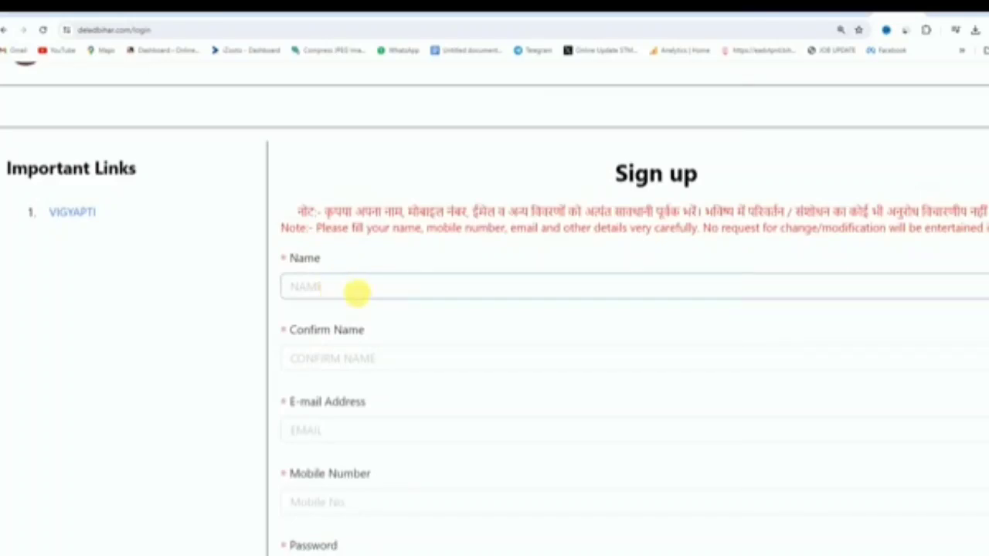
pyautogui.scroll(-1, 433, 353)
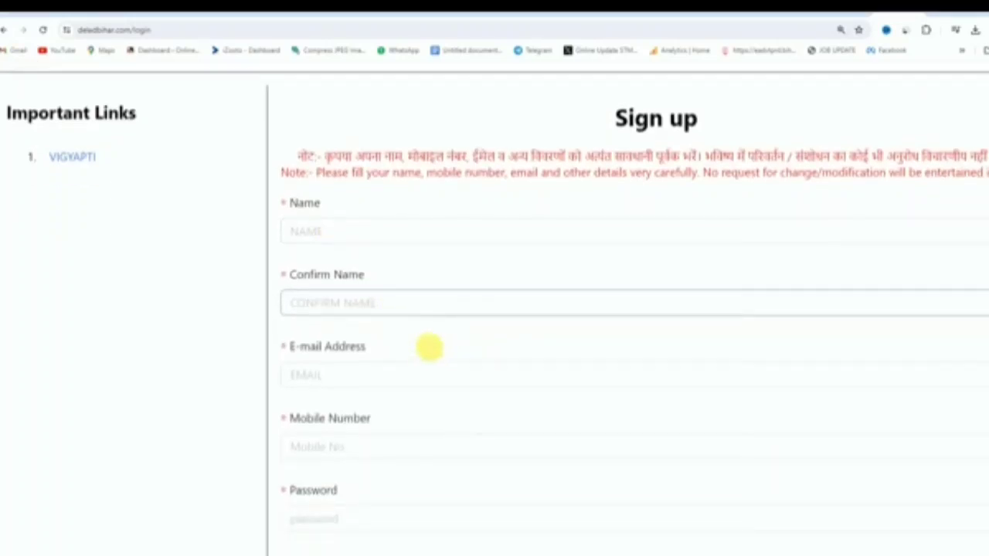
pyautogui.scroll(-1, 412, 348)
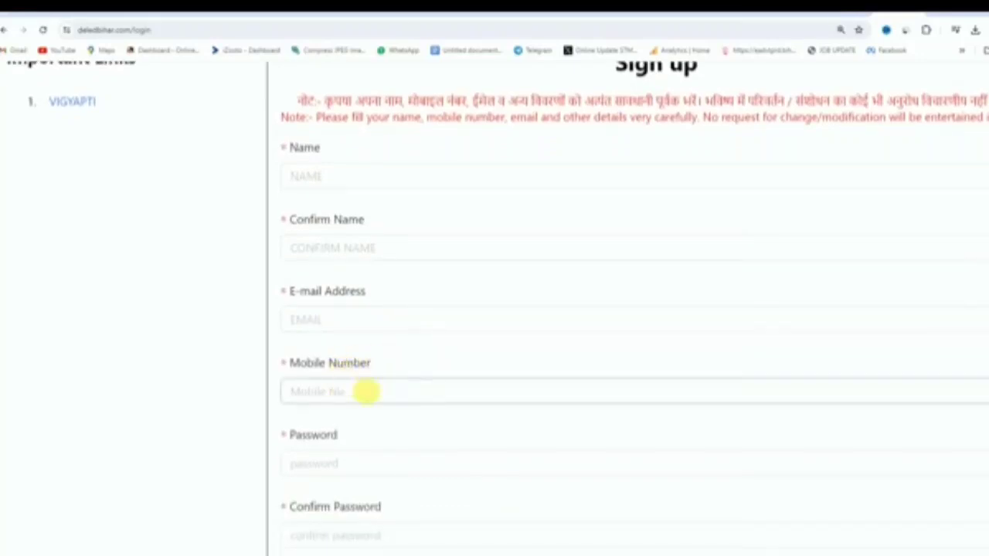
pyautogui.scroll(-1, 435, 386)
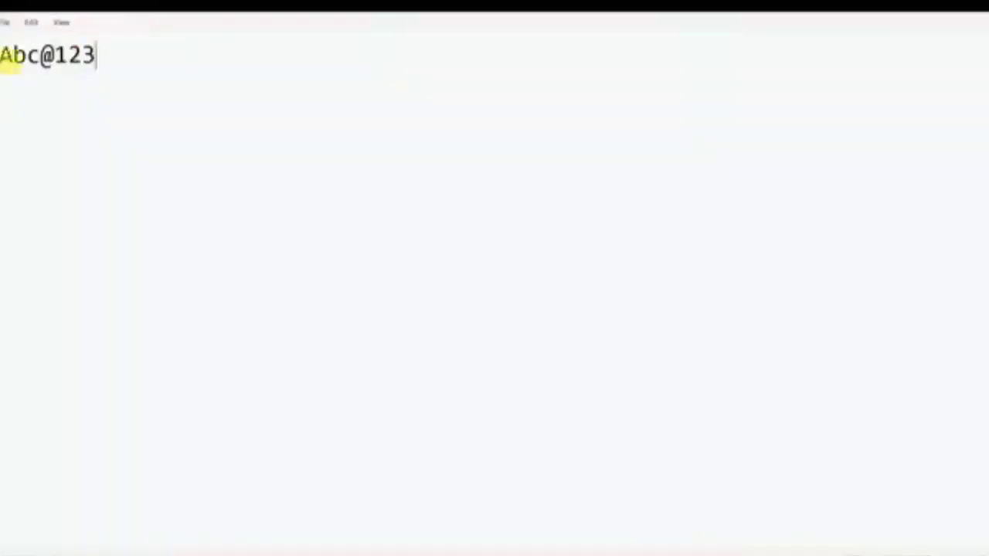
pyautogui.moveTo(6, 55); pyautogui.dragTo(82, 58)
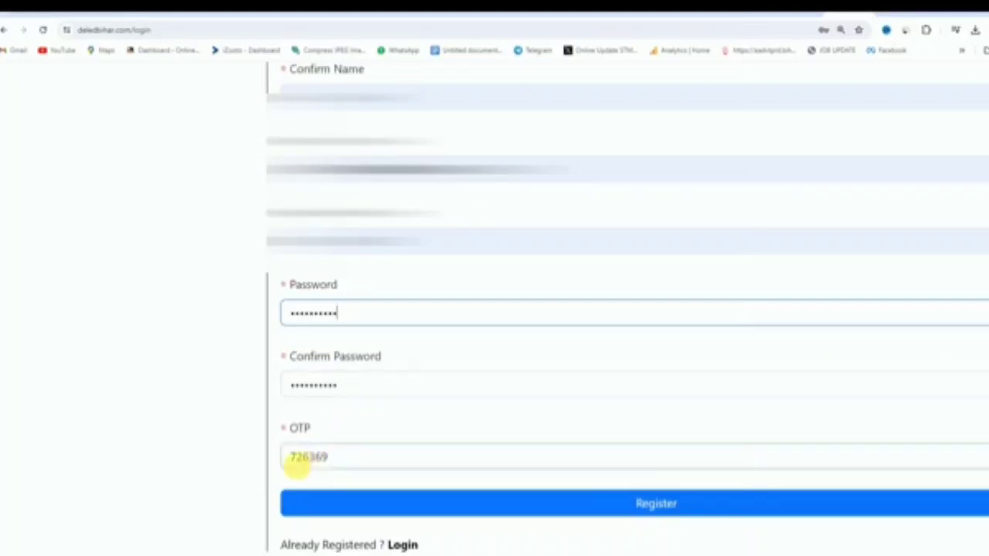
# Step: Submit the completed candidate registration form on the D.El.Ed portal
pyautogui.click(656, 503)
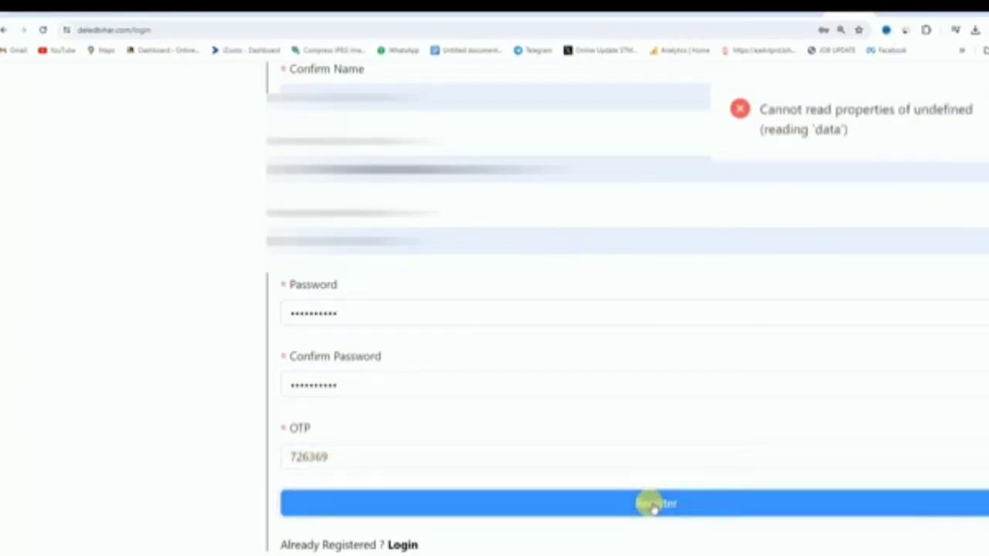
pyautogui.click(653, 505)
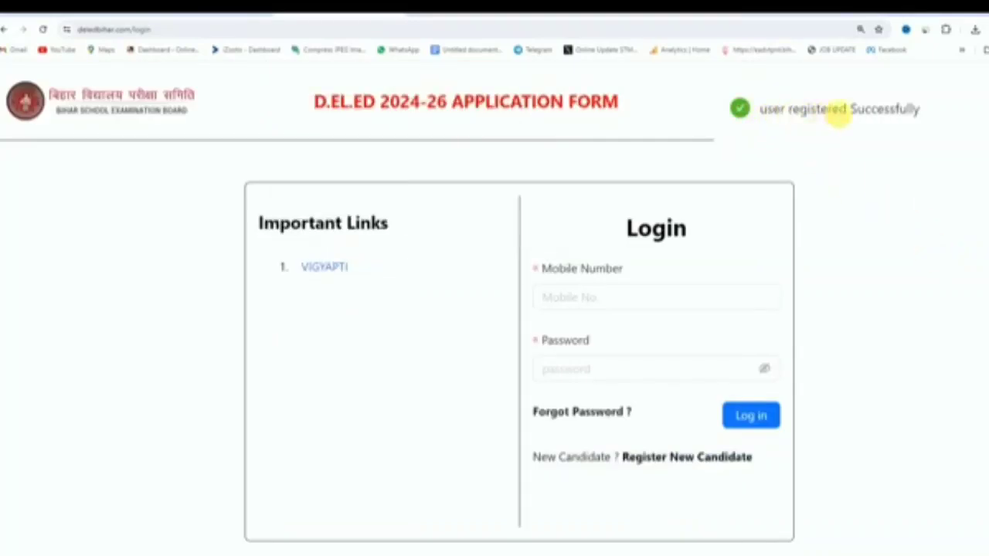
# Step: Log in to the D.El.Ed portal with the candidate's registered mobile number and password
pyautogui.click(580, 297)
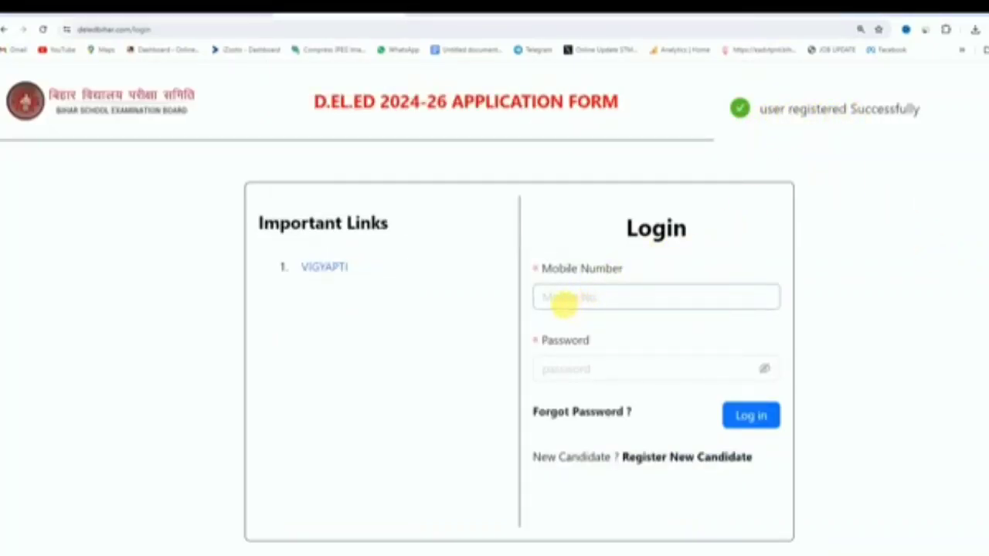
pyautogui.click(609, 370)
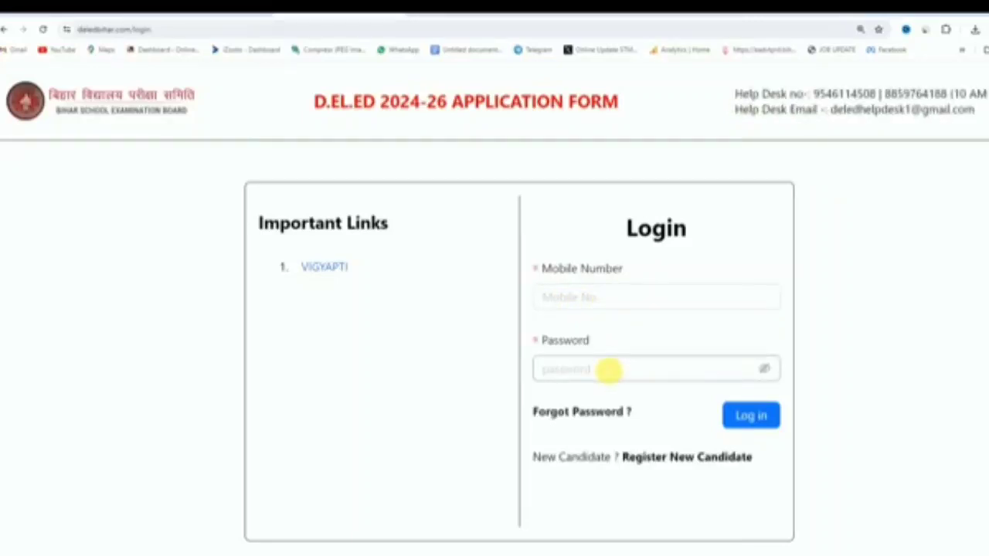
pyautogui.click(745, 413)
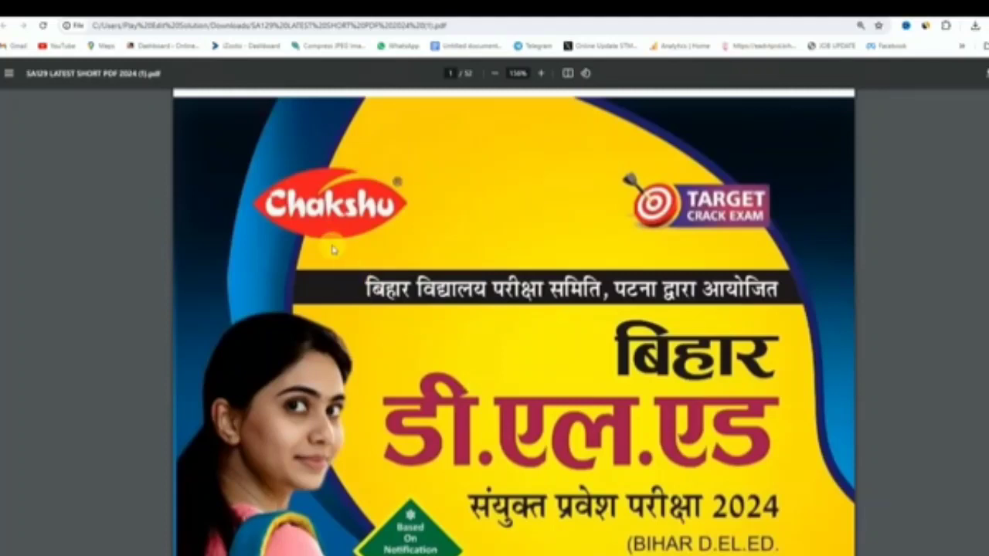
# Step: Examine the Chakshu Bihar D.El.Ed 2024 study guide PDF, from its cover through the syllabus to the table of contents
pyautogui.scroll(-3, 454, 341)
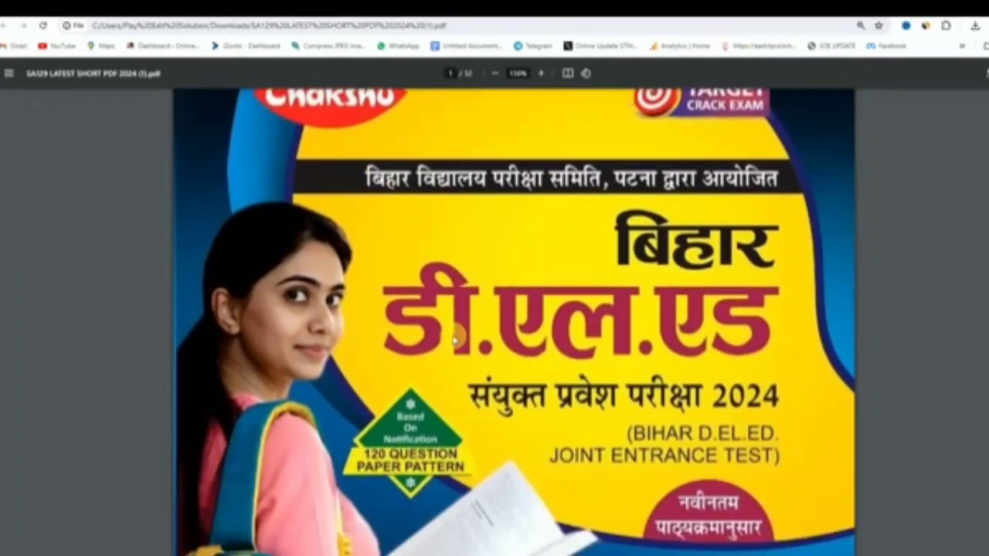
pyautogui.scroll(-2, 454, 333)
pyautogui.scroll(-2, 454, 339)
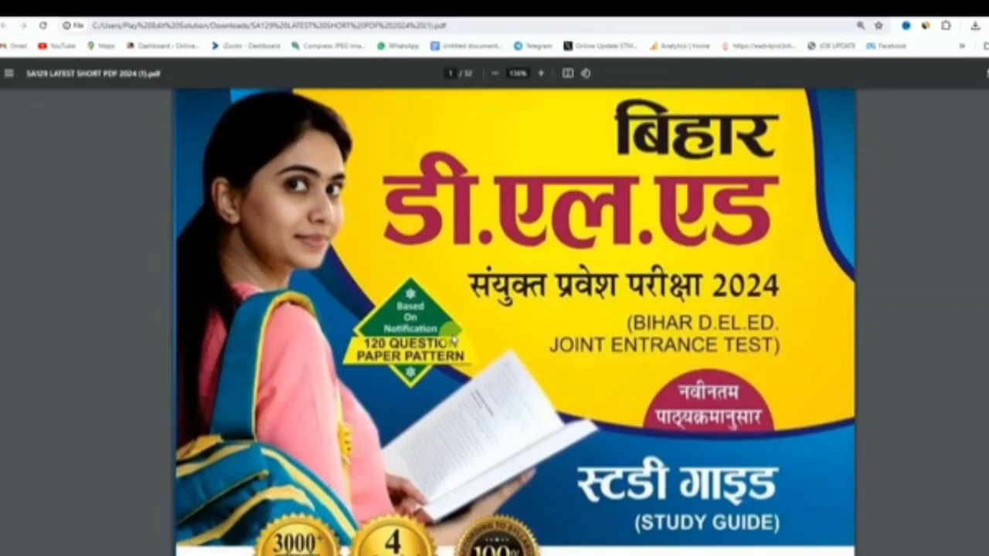
pyautogui.scroll(-1, 455, 340)
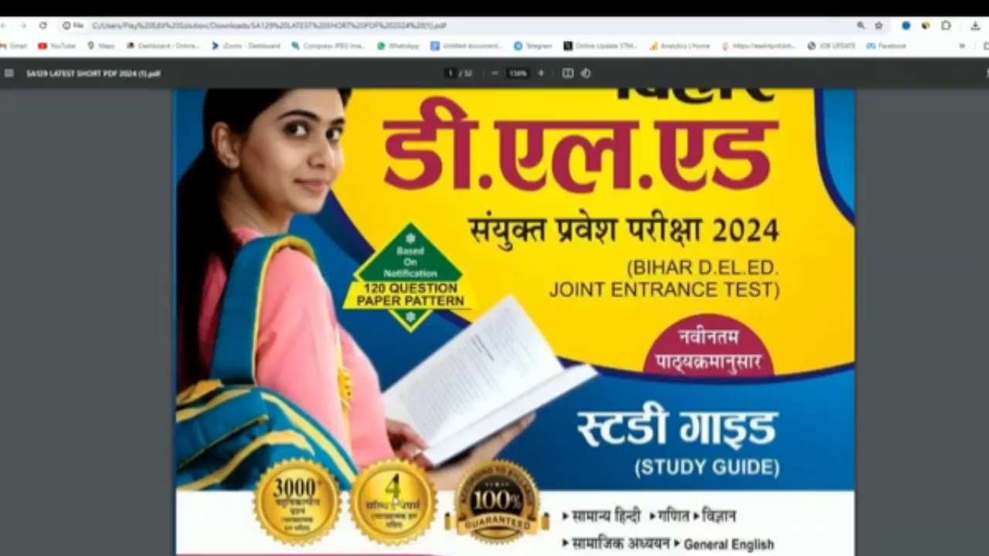
pyautogui.scroll(-10, 427, 423)
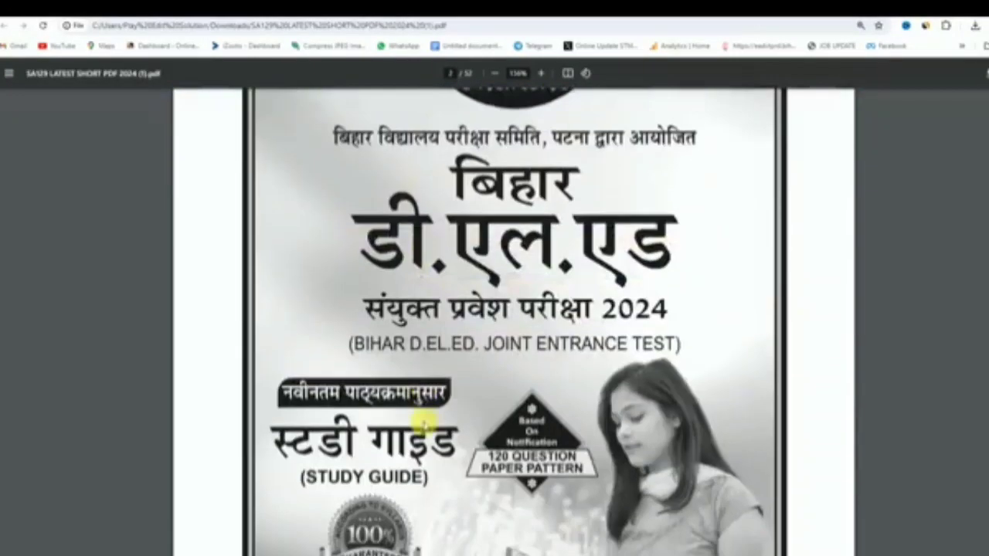
pyautogui.scroll(-10, 426, 423)
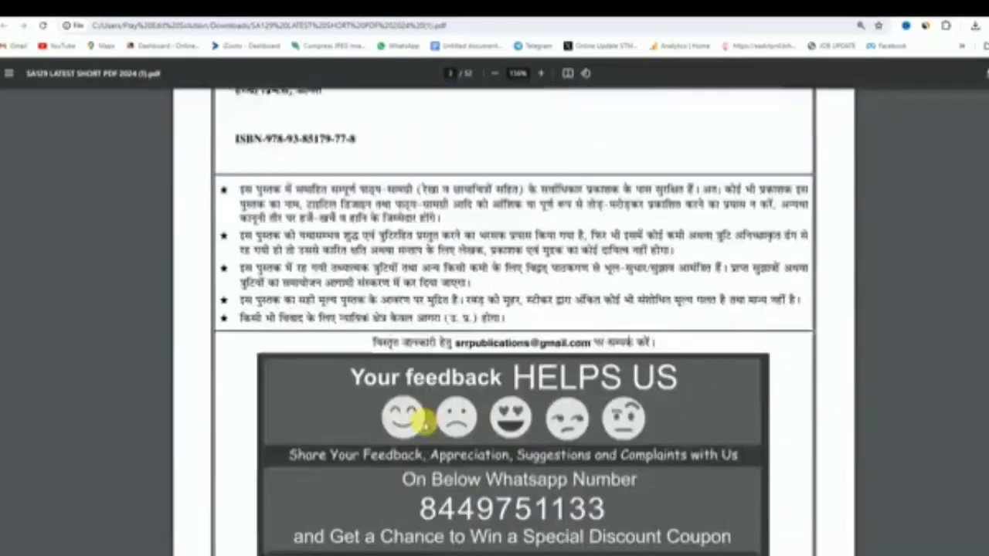
pyautogui.scroll(-10, 424, 425)
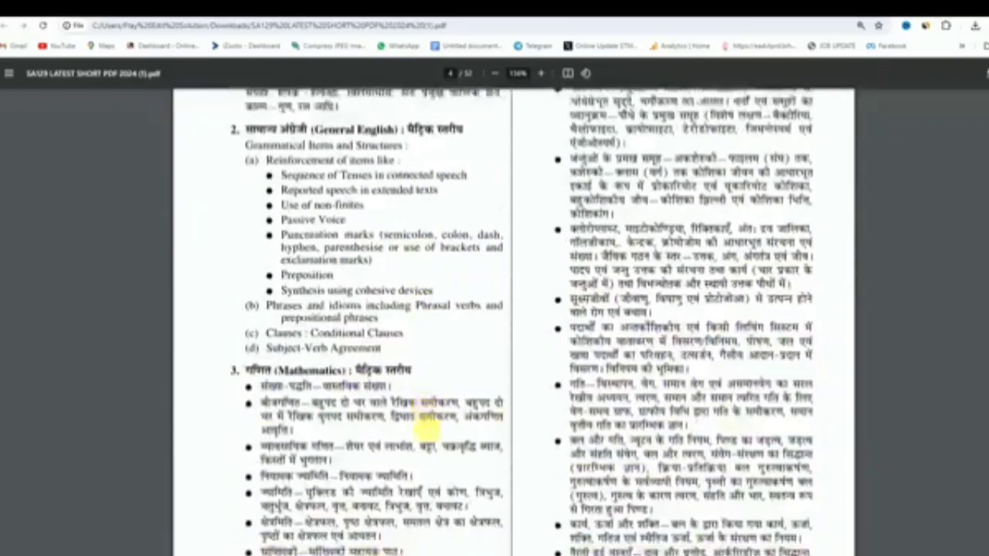
pyautogui.scroll(-10, 427, 430)
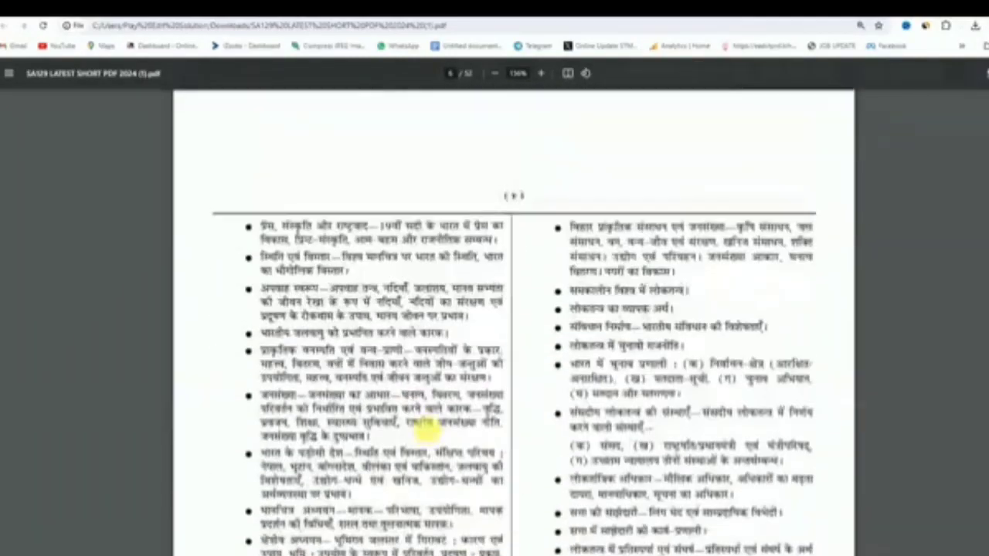
pyautogui.scroll(-10, 426, 423)
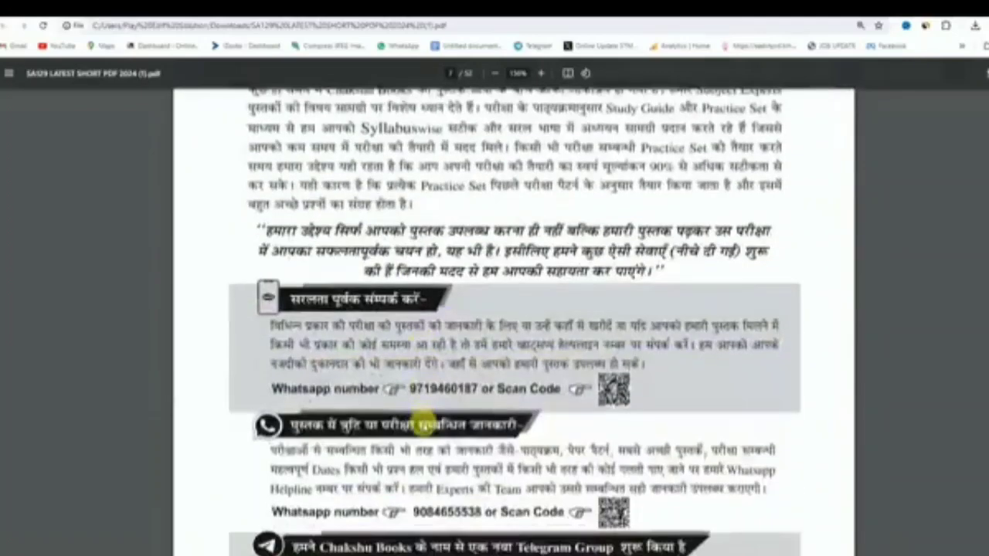
pyautogui.scroll(-10, 424, 424)
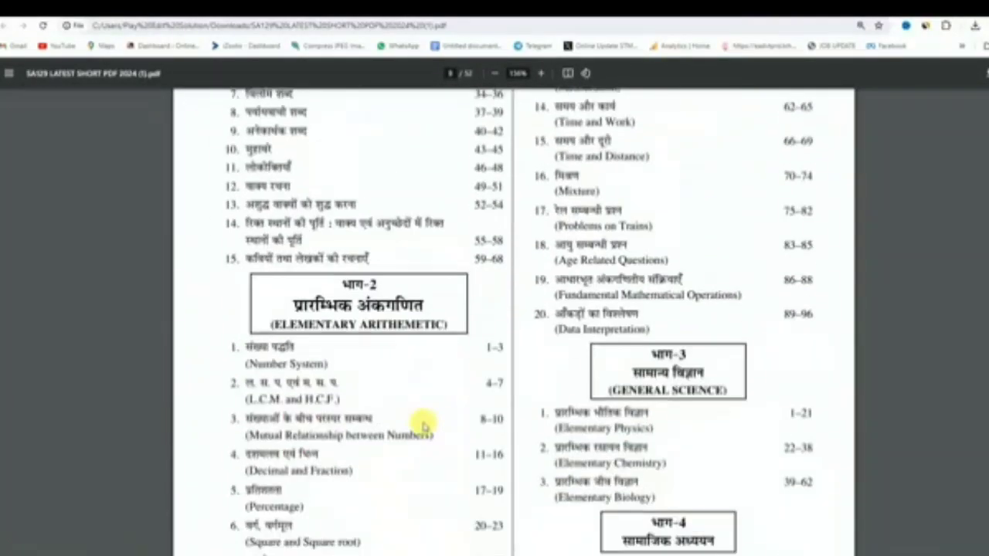
pyautogui.scroll(-2, 424, 423)
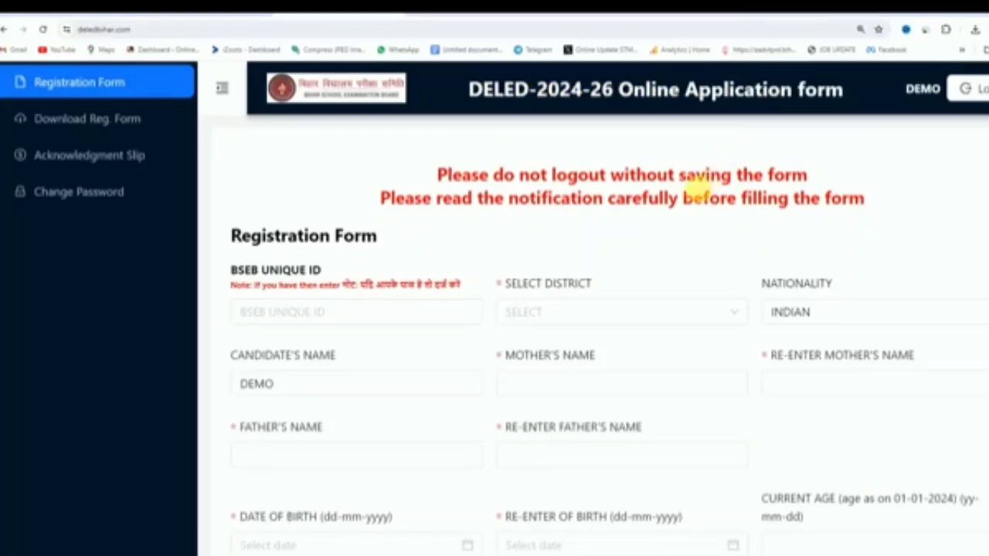
# Step: Select SITAMARHI (32) as the district and check the candidate's name field in the registration form
pyautogui.click(270, 270)
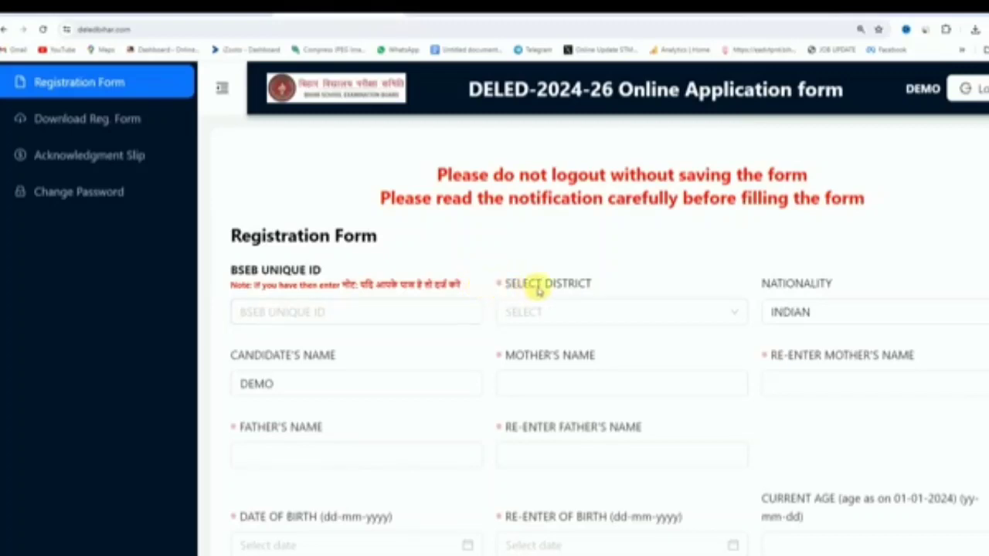
pyautogui.click(624, 319)
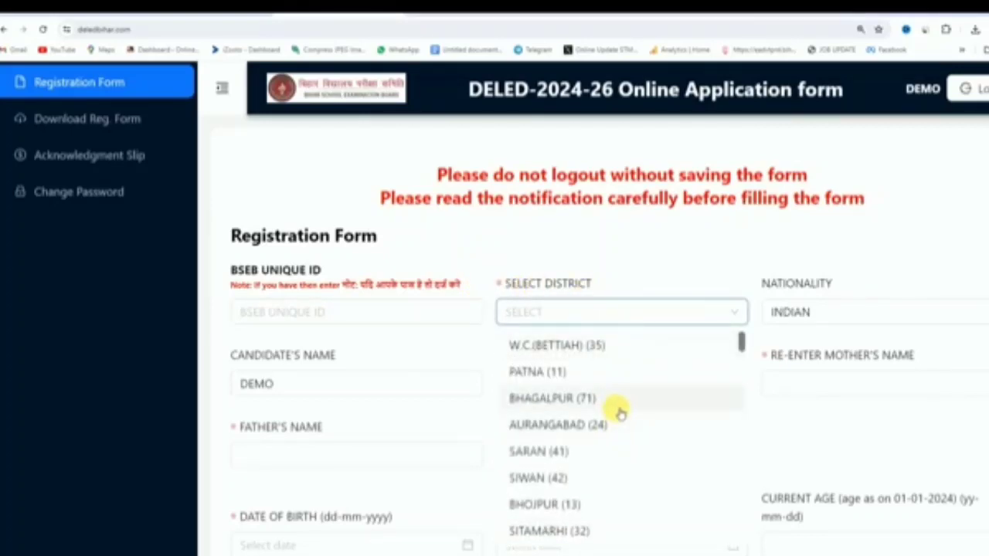
pyautogui.click(588, 531)
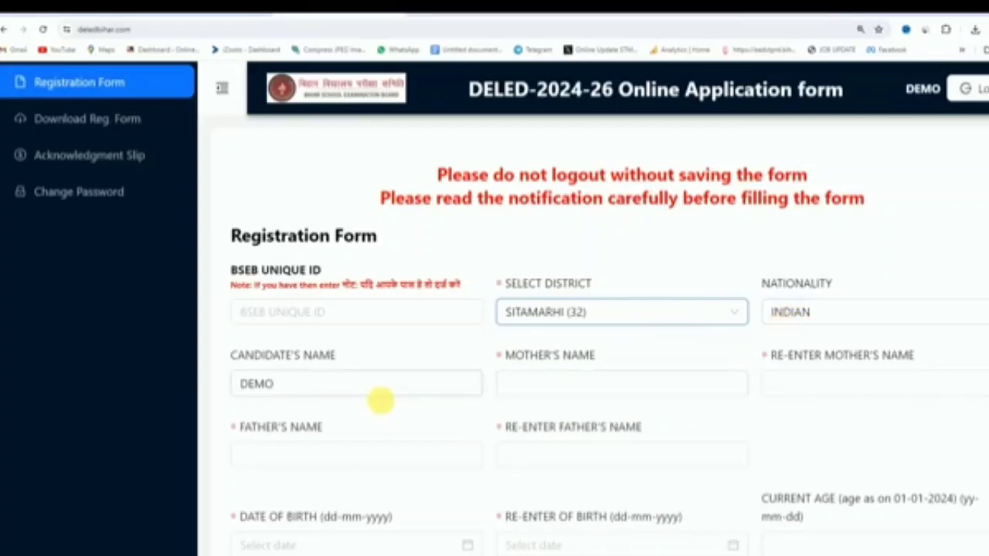
pyautogui.click(283, 386)
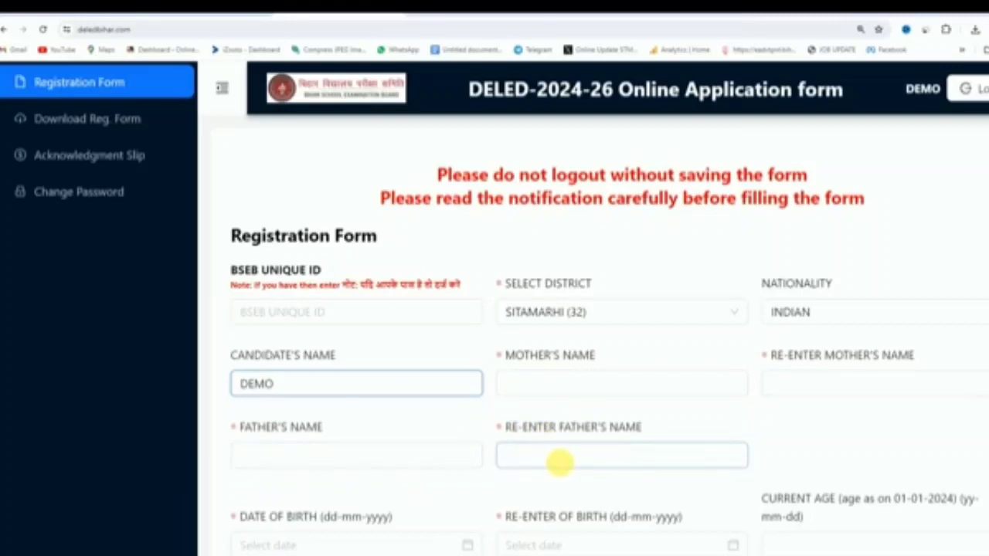
# Step: Pick the candidate's date of birth in the registration form and open the calendar for its re-entry field
pyautogui.click(466, 544)
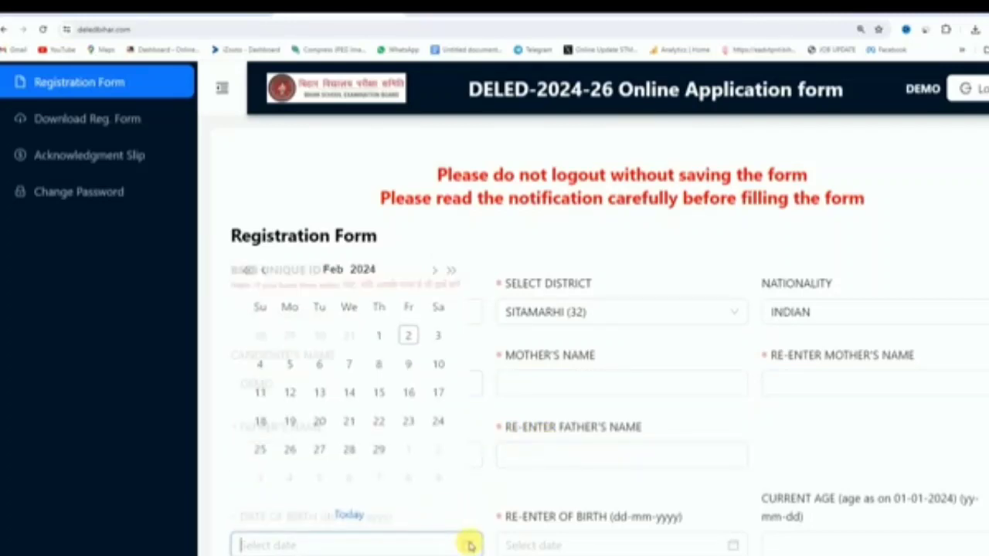
pyautogui.click(362, 257)
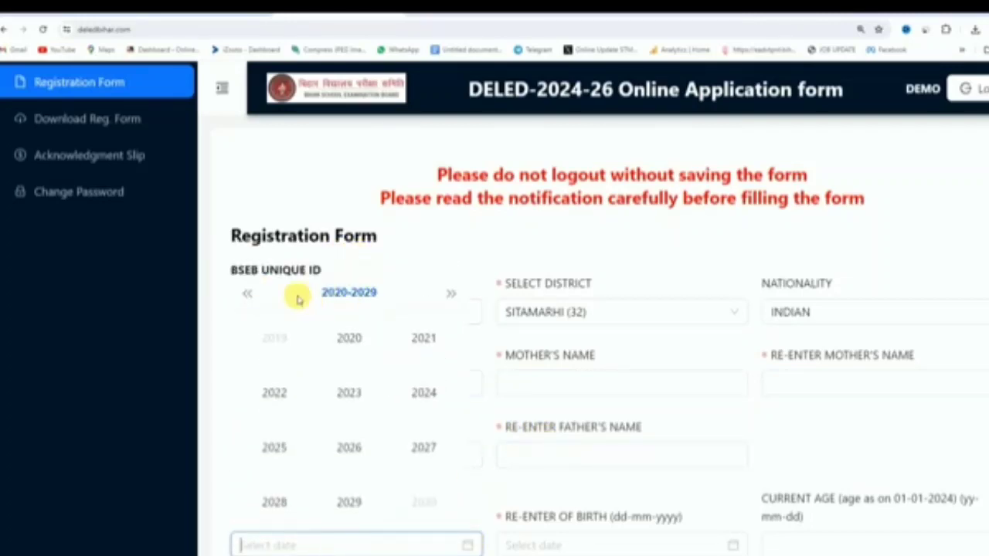
pyautogui.click(250, 292)
pyautogui.click(249, 293)
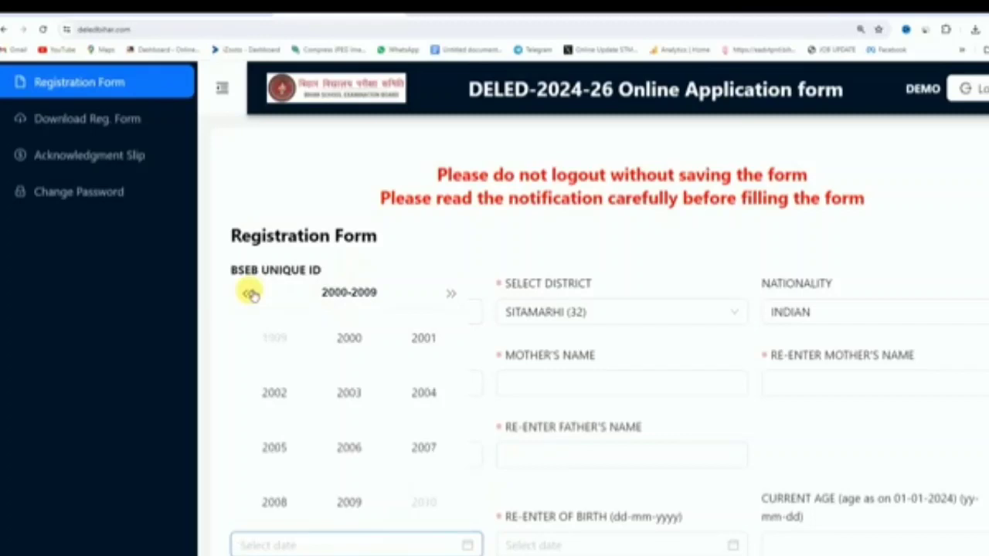
pyautogui.click(429, 336)
pyautogui.click(275, 339)
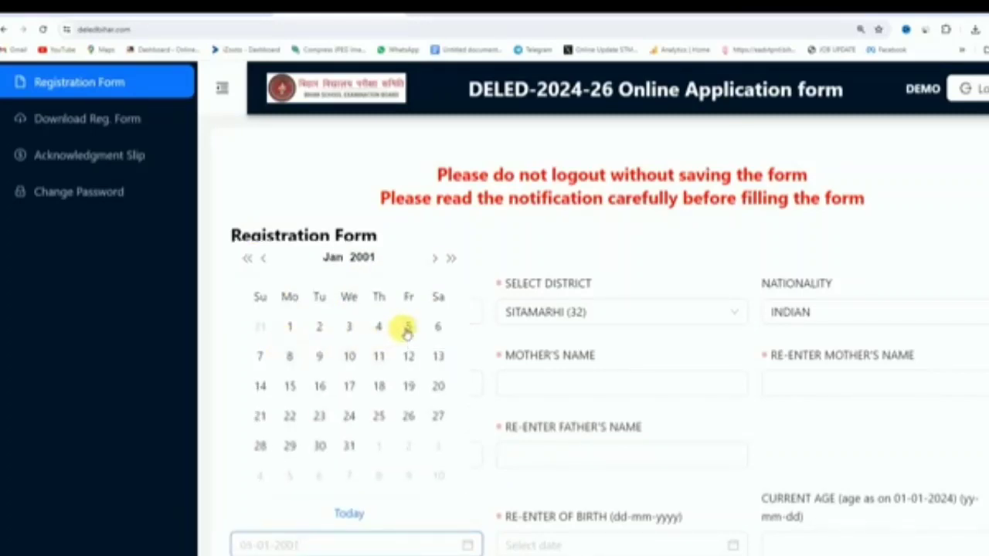
pyautogui.click(290, 327)
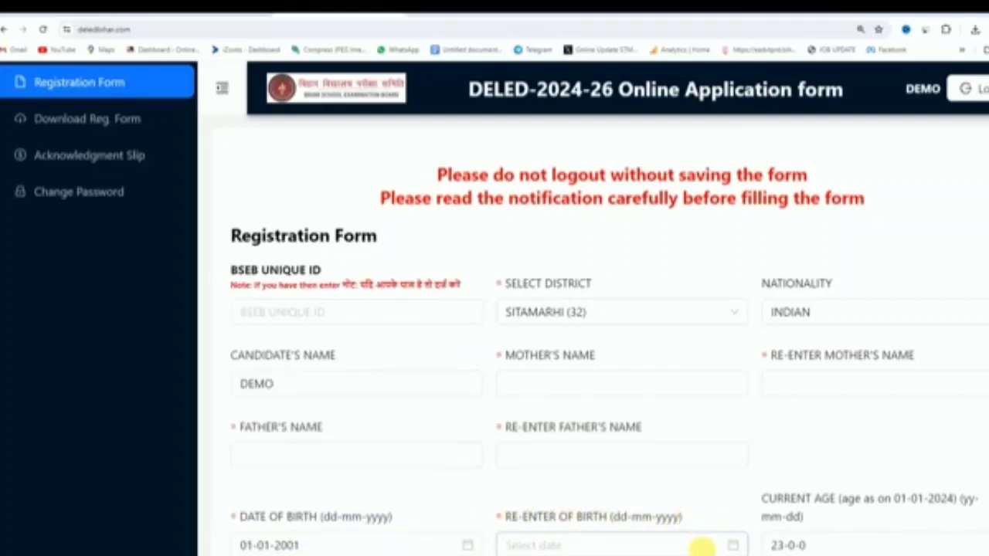
pyautogui.click(720, 545)
# Step: Set both the gender and the re-entered gender to MALE
pyautogui.scroll(-5, 762, 262)
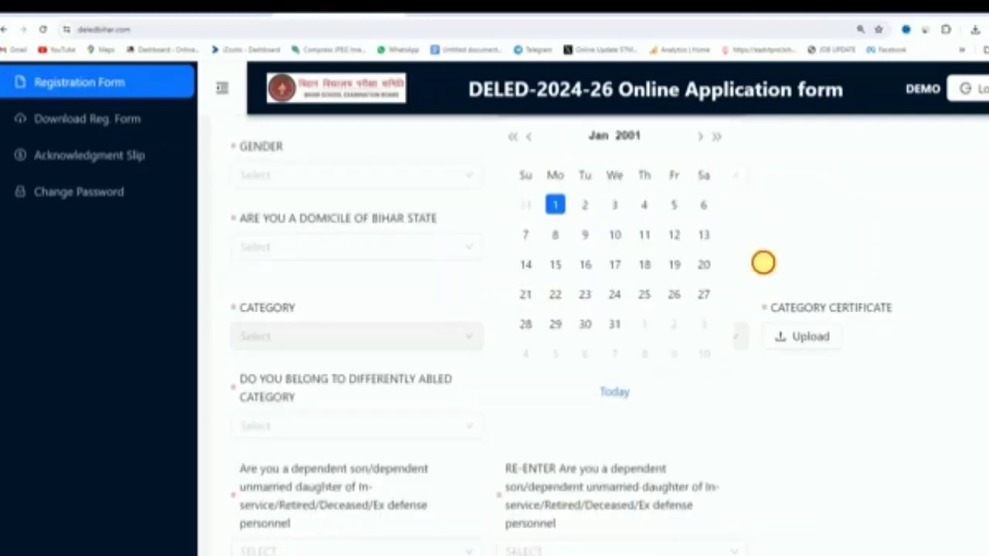
pyautogui.click(364, 174)
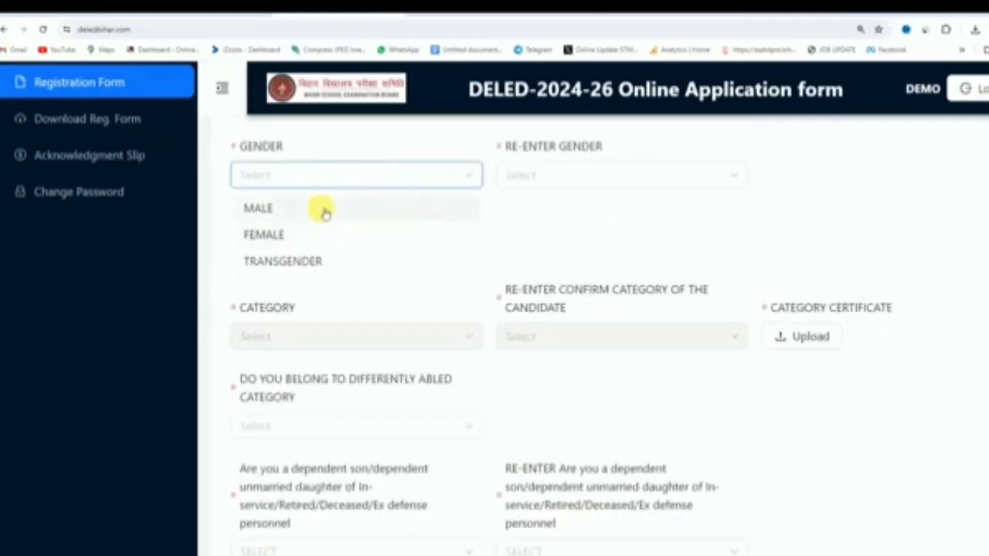
pyautogui.click(282, 213)
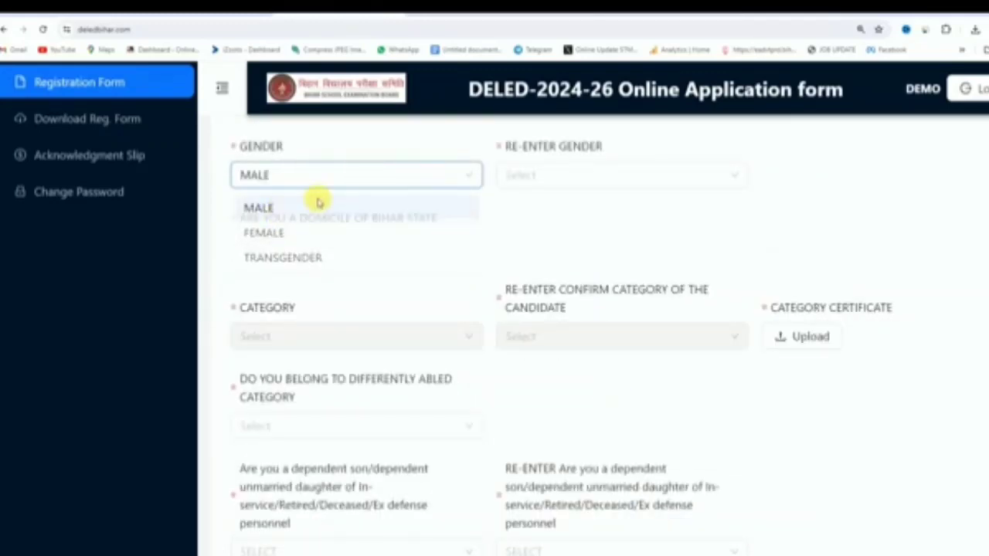
pyautogui.click(534, 180)
pyautogui.click(547, 211)
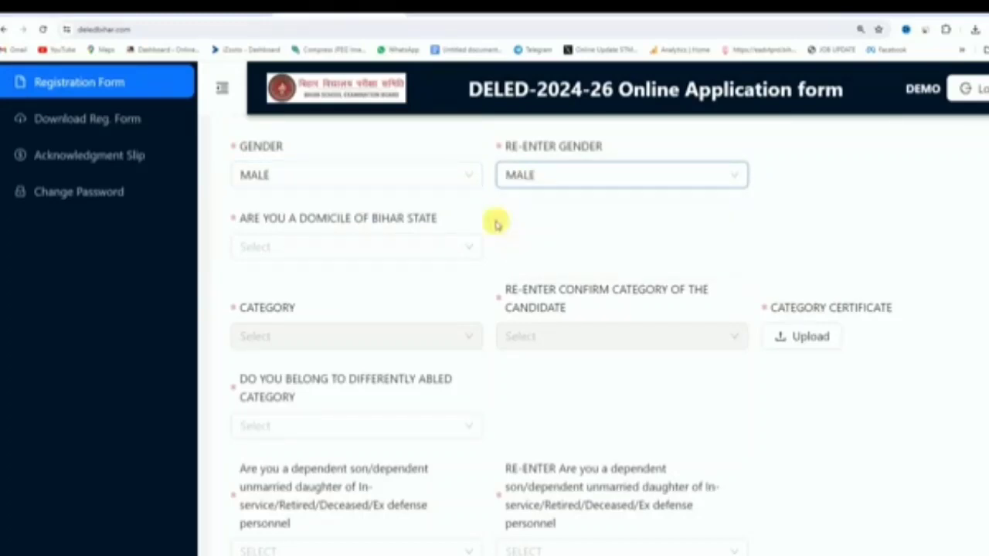
# Step: Answer the Bihar domicile question with YES, try NO for comparison, and set it back to YES
pyautogui.click(298, 249)
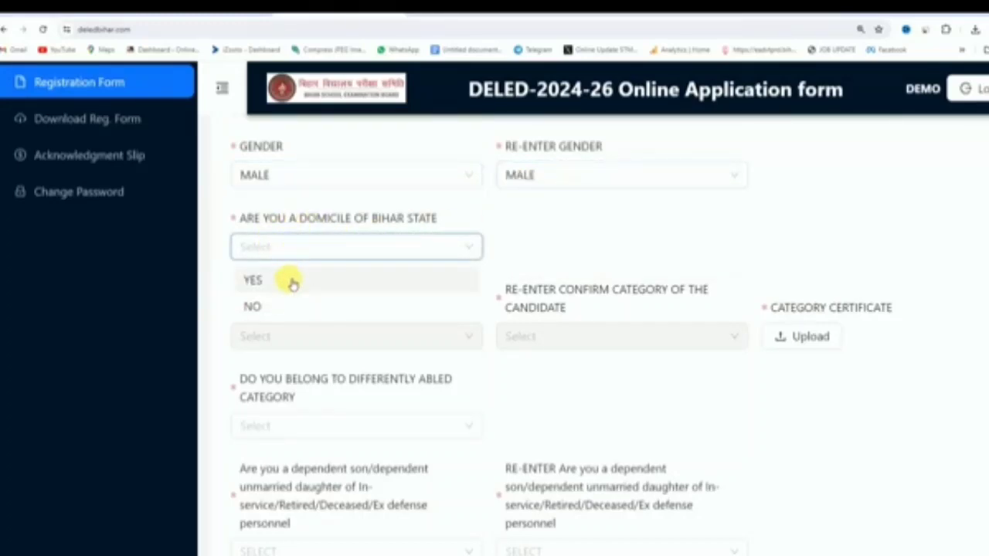
pyautogui.click(292, 281)
pyautogui.click(325, 247)
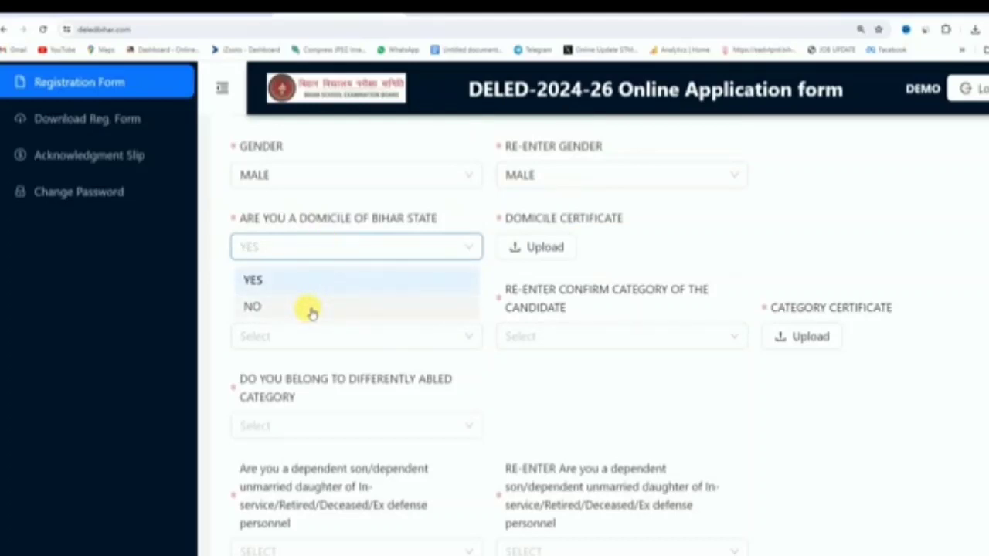
pyautogui.click(311, 309)
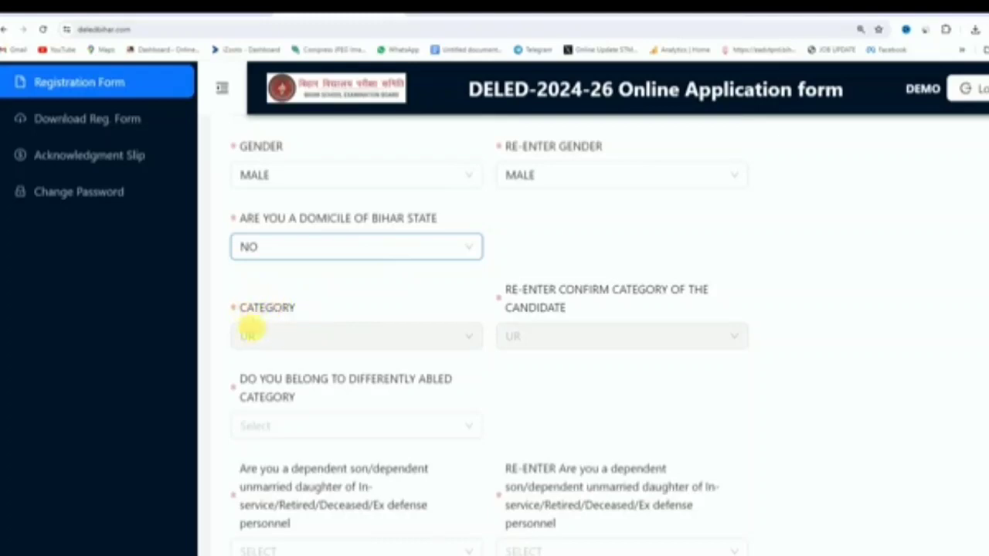
pyautogui.click(330, 250)
pyautogui.click(326, 281)
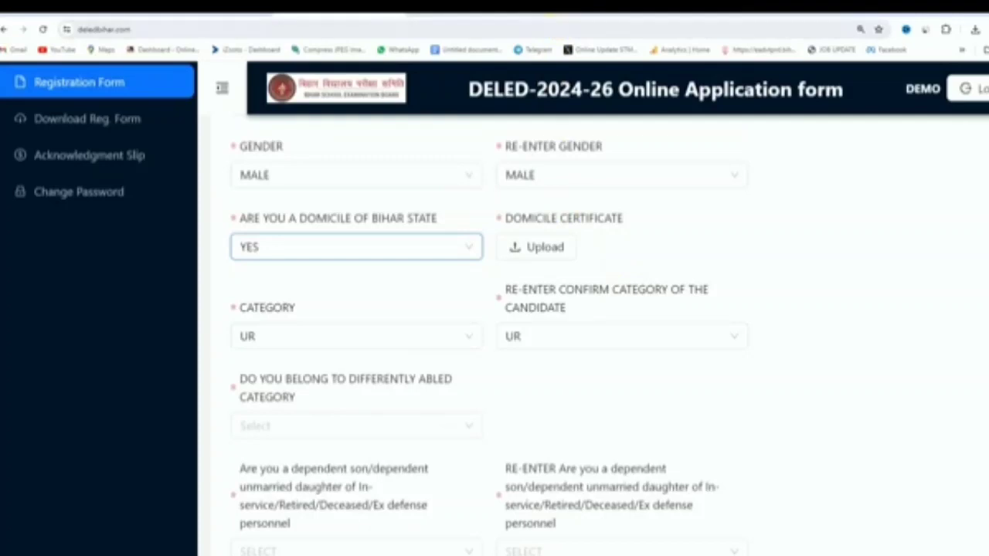
# Step: Search Google for "convert jpg to pdf" in a new tab and open iLovePDF's JPG to PDF converter
pyautogui.click(549, 5)
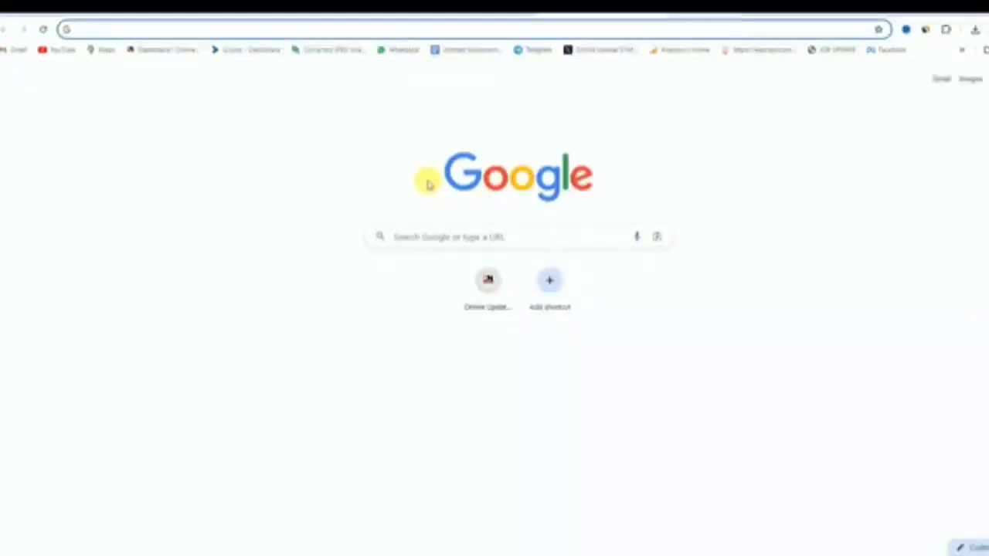
pyautogui.write('con')
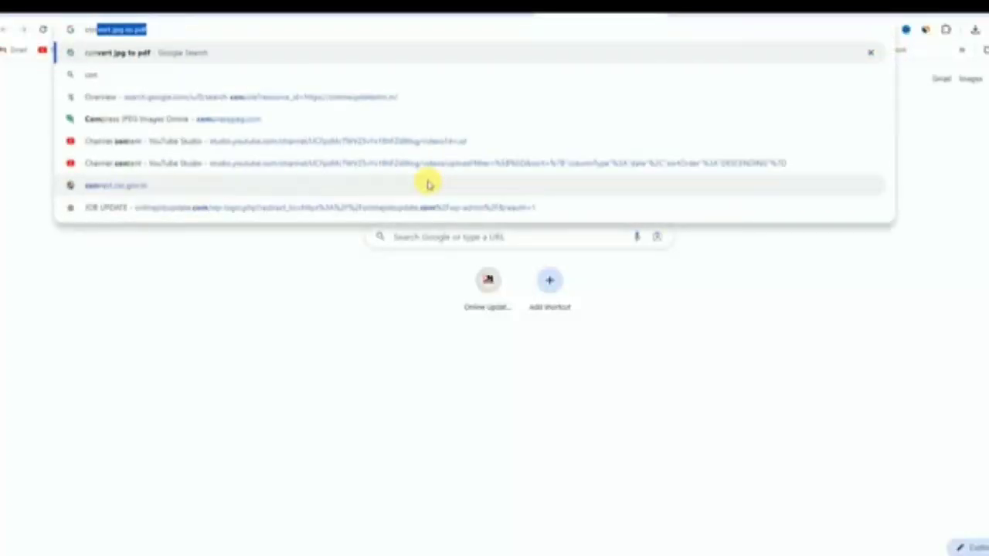
pyautogui.press('Return')
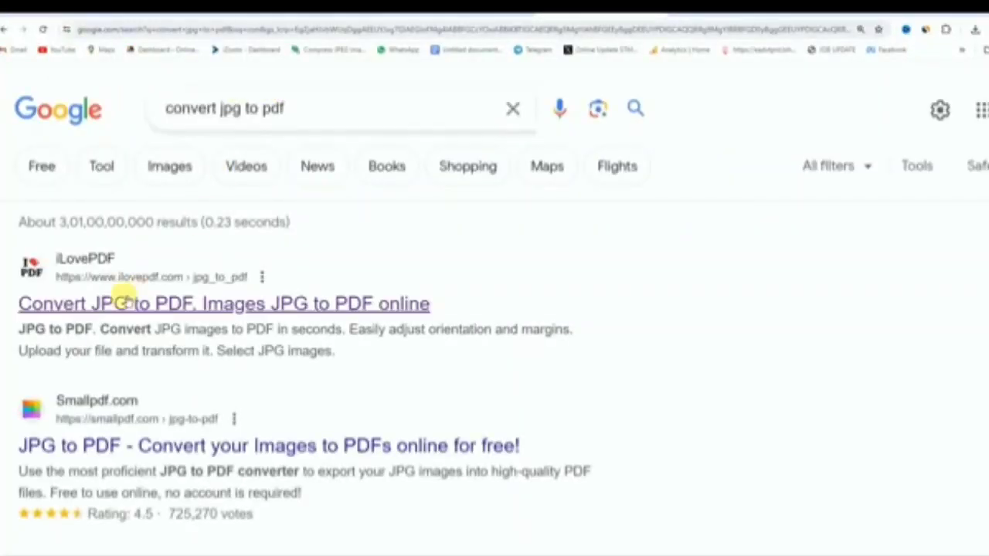
pyautogui.click(114, 301)
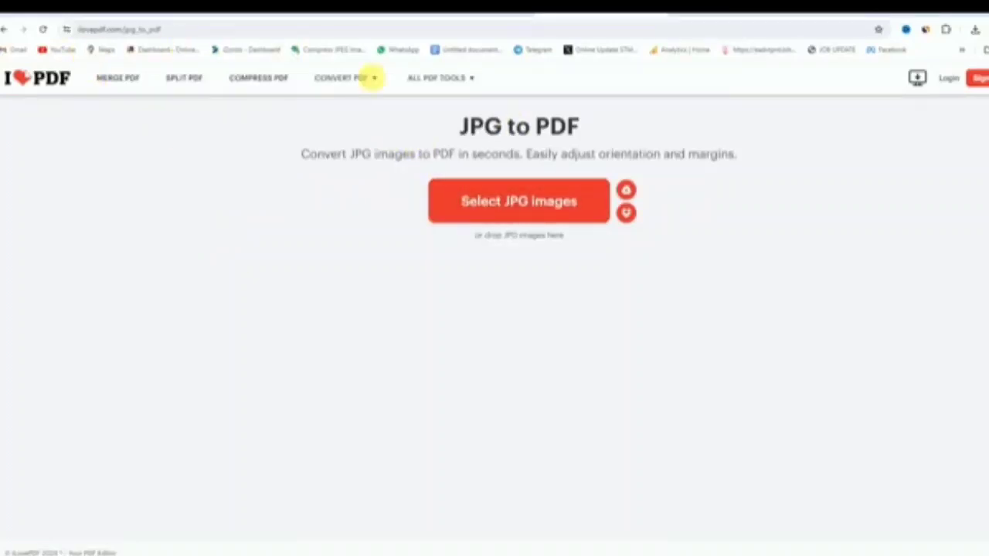
# Step: Load a WhatsApp Image dated 2024-02-02 from the Downloads folder, convert it to PDF and download the file
pyautogui.click(493, 202)
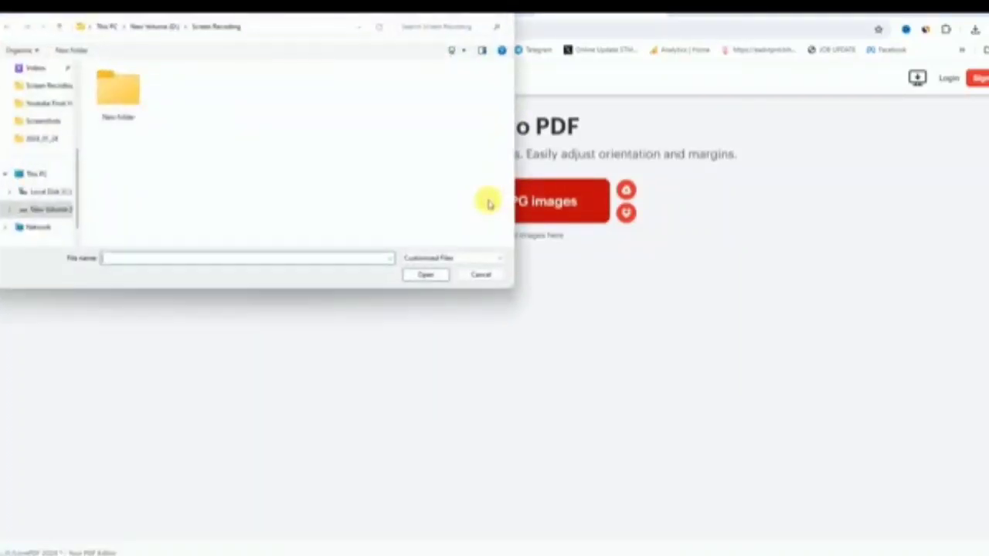
pyautogui.scroll(5, 46, 120)
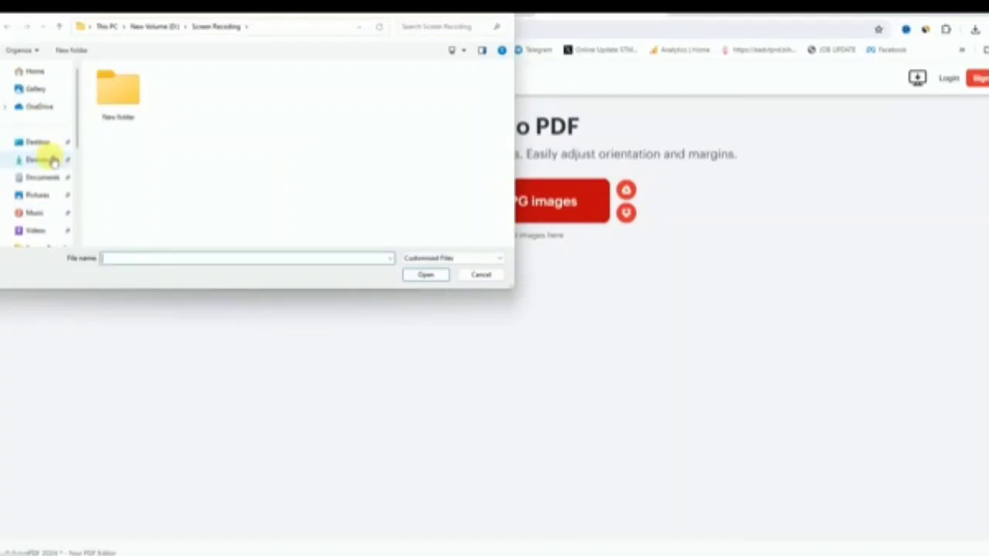
pyautogui.click(44, 159)
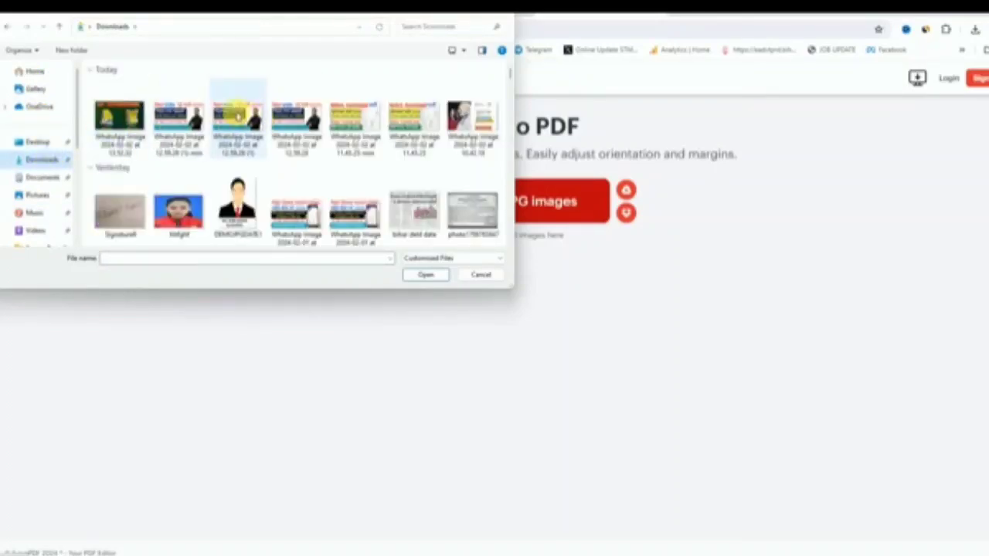
pyautogui.doubleClick(354, 118)
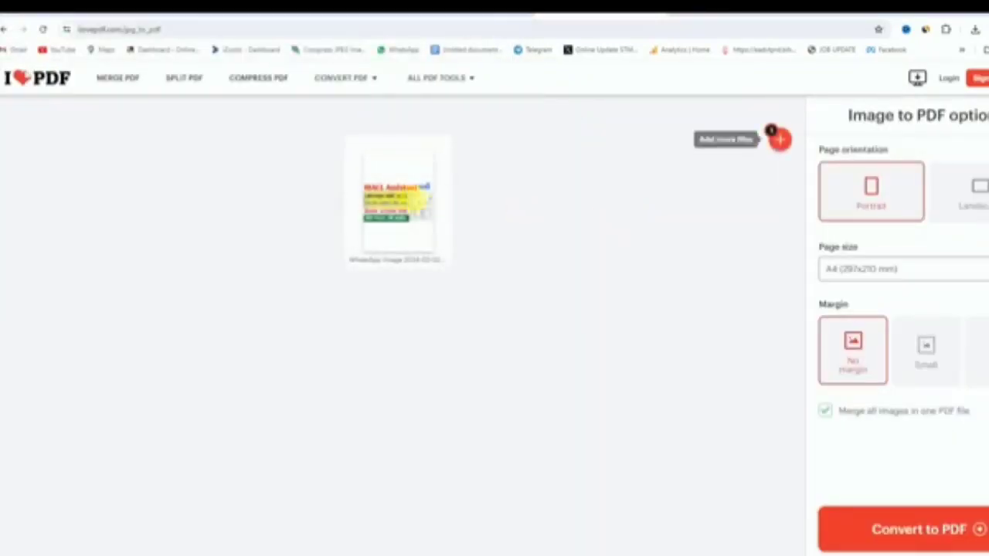
pyautogui.click(886, 528)
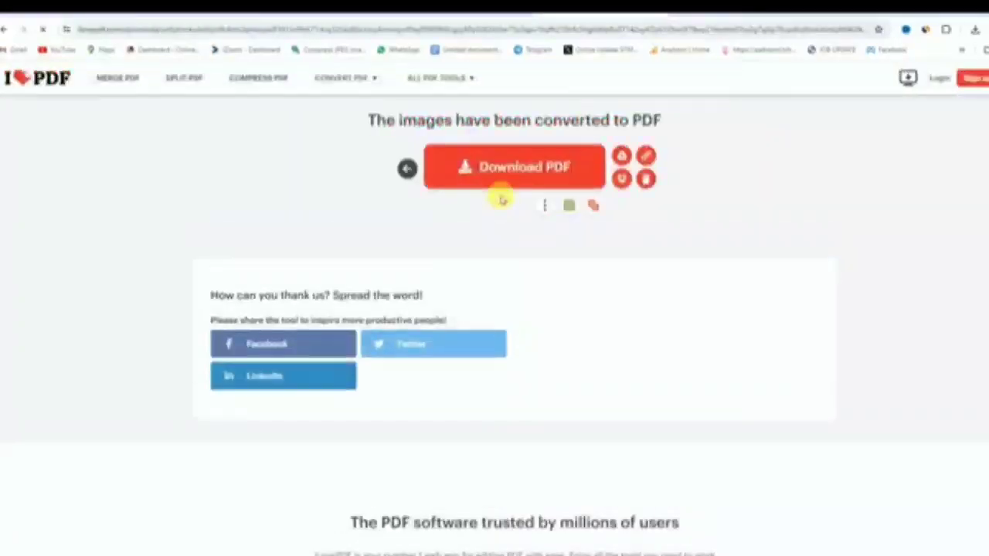
pyautogui.click(510, 170)
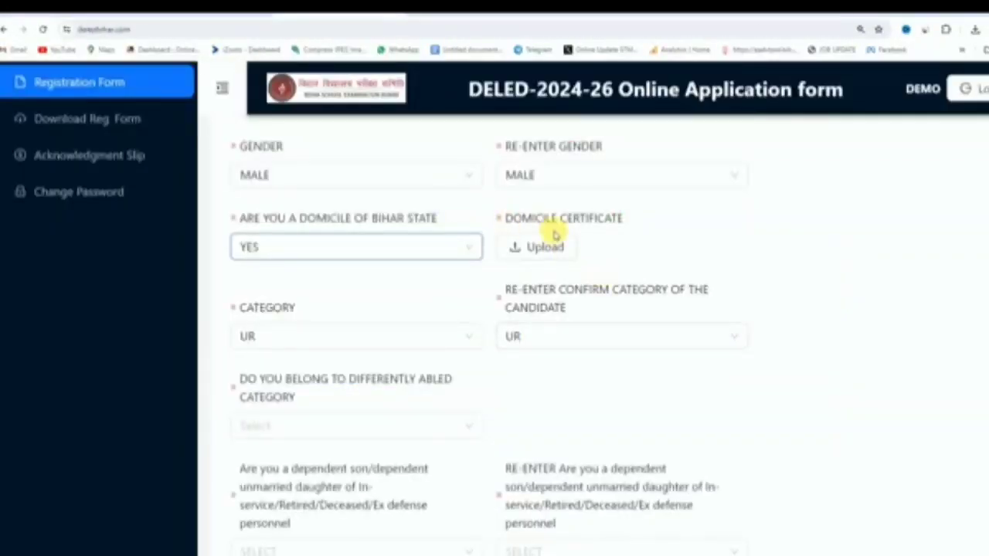
# Step: Set both the category and the re-entered category of the candidate to BC in the registration form
pyautogui.click(361, 336)
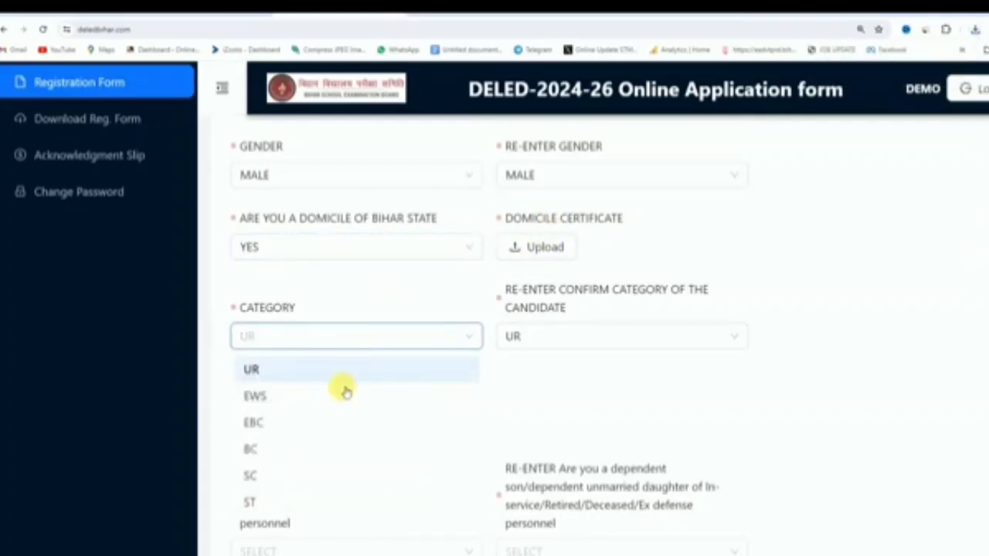
pyautogui.click(321, 454)
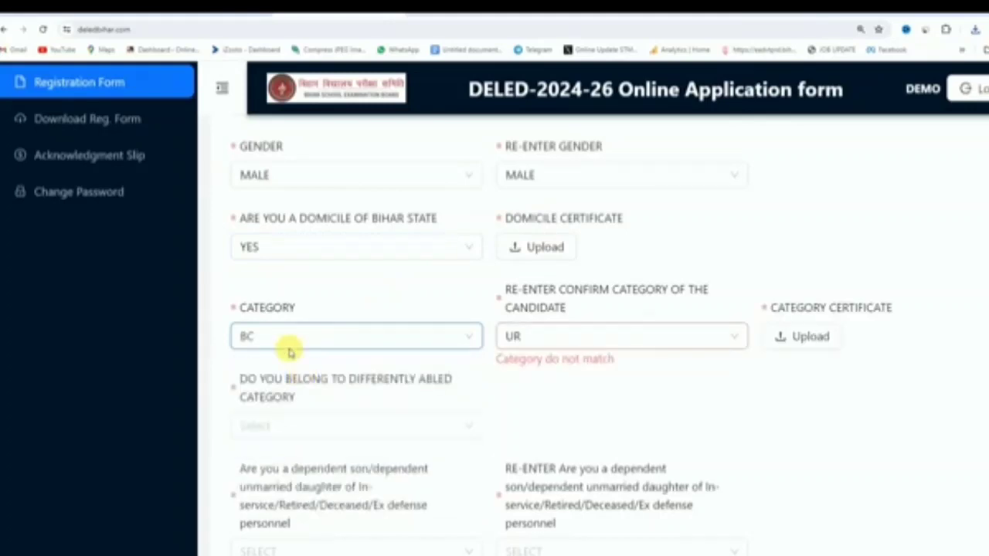
pyautogui.click(544, 337)
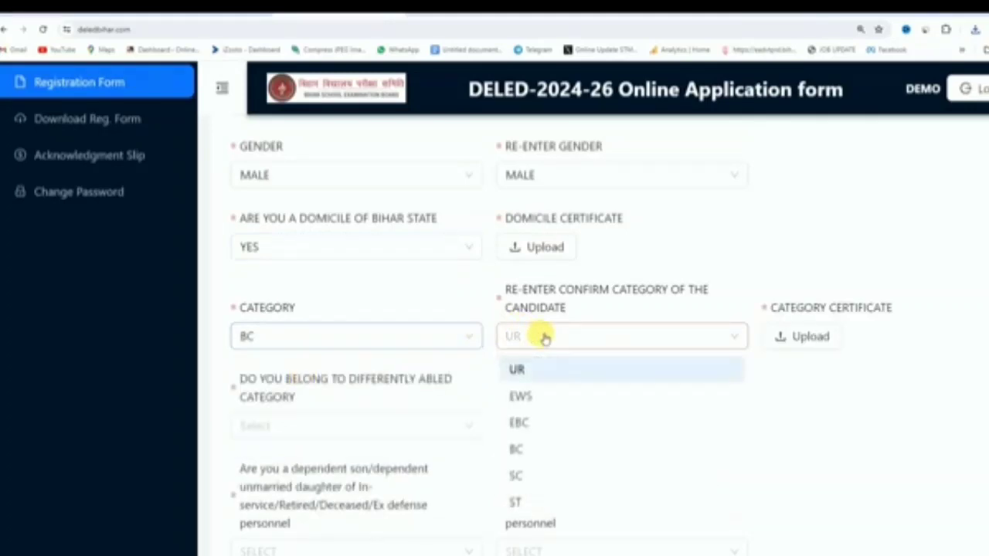
pyautogui.click(549, 448)
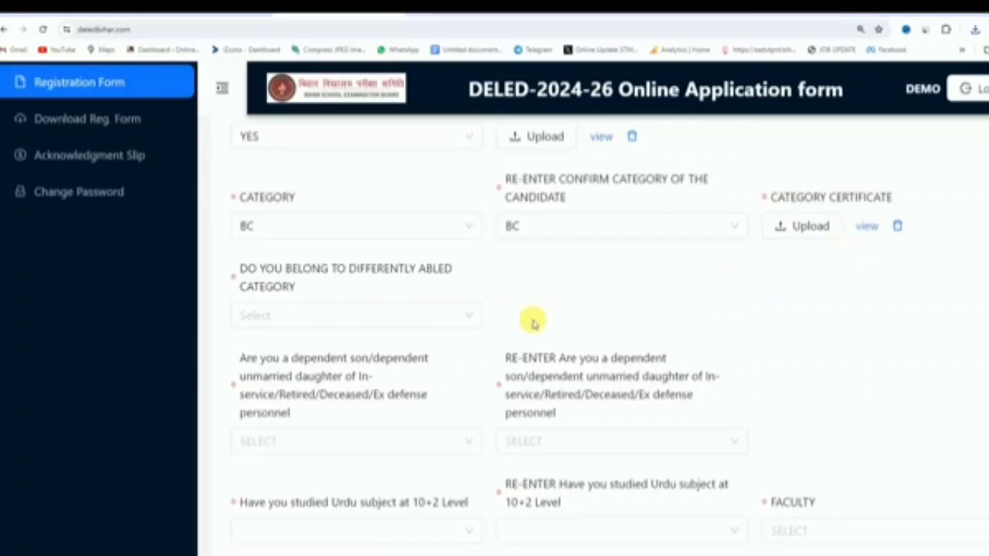
# Step: Answer NO to the differently abled question and to both the defense personnel dependent question and its re-entry
pyautogui.click(311, 317)
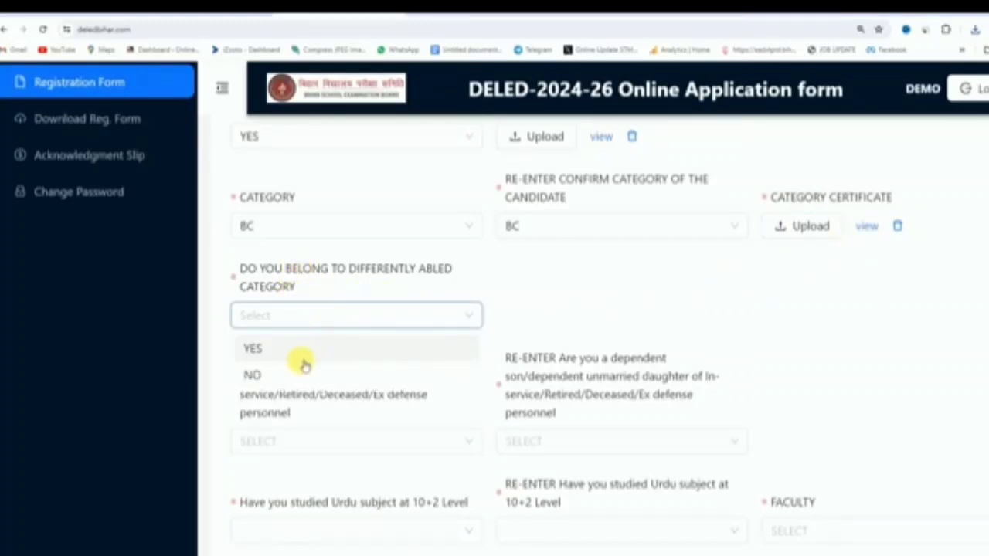
pyautogui.click(265, 375)
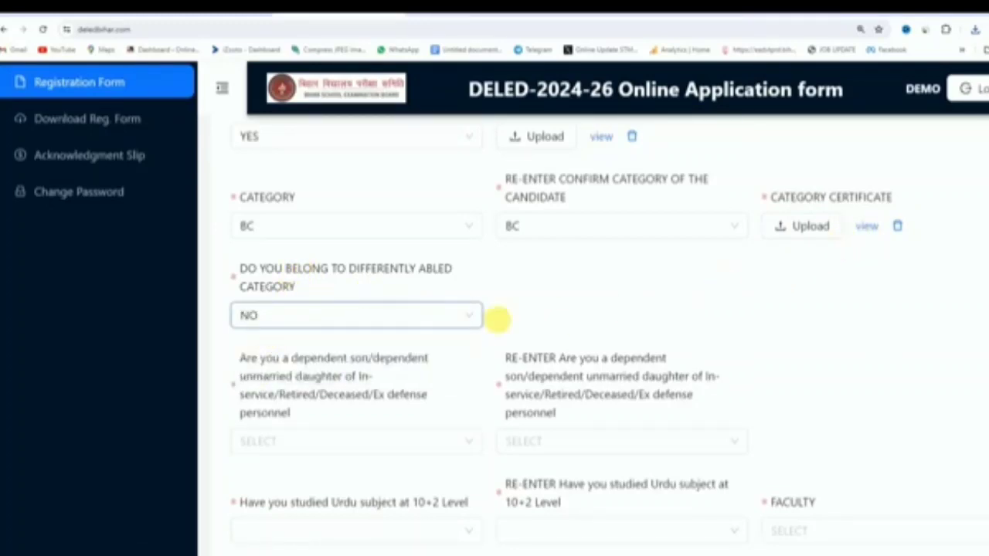
pyautogui.scroll(-1, 579, 296)
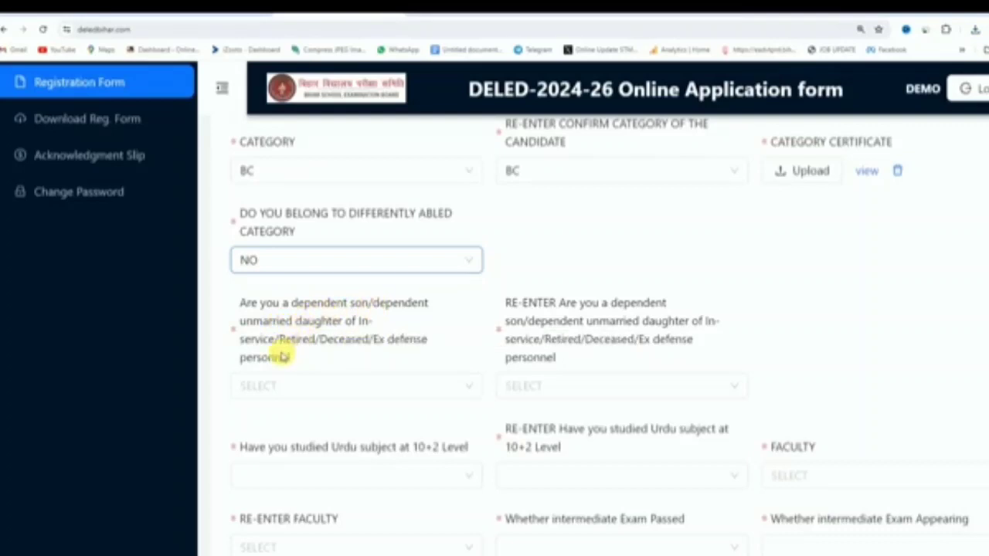
pyautogui.click(329, 384)
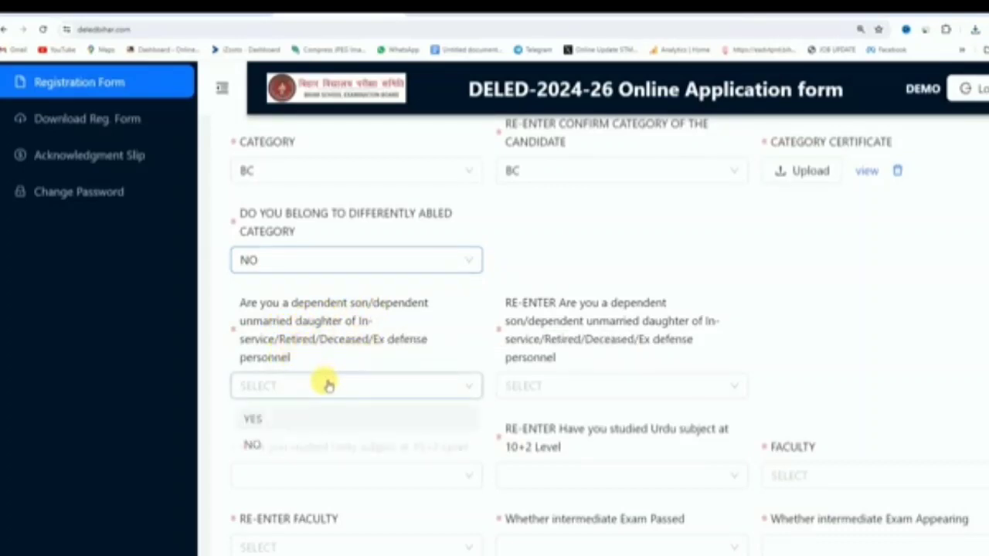
pyautogui.click(288, 446)
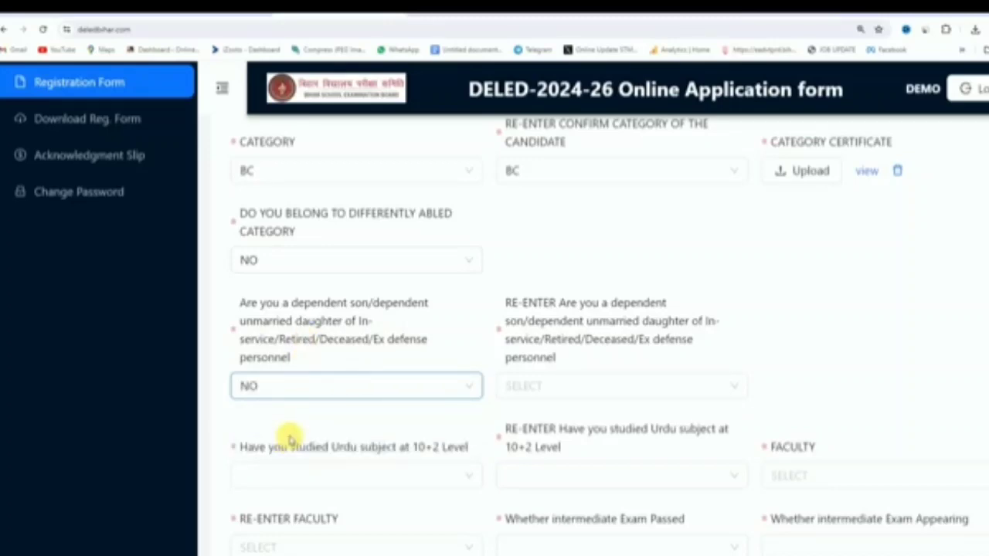
pyautogui.click(530, 382)
pyautogui.click(540, 447)
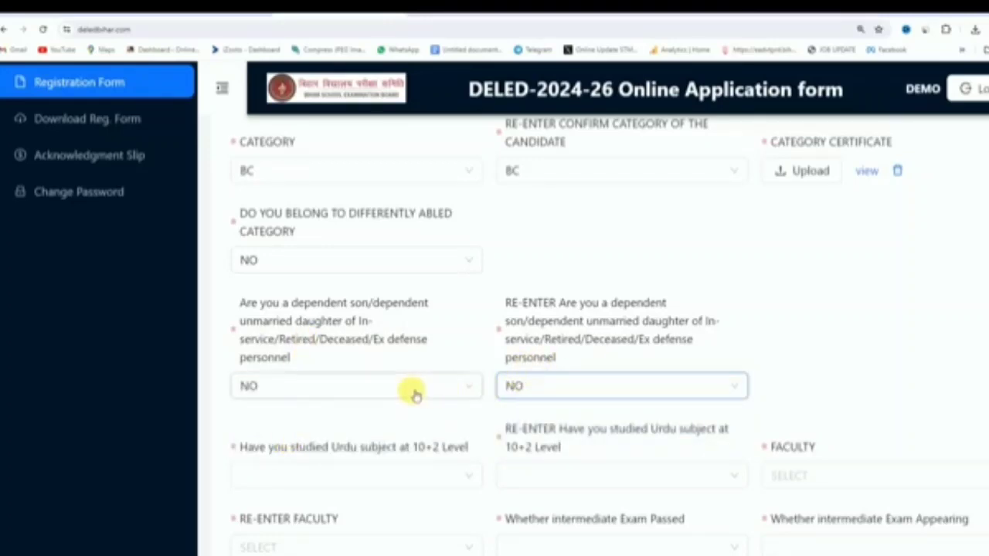
# Step: Try YES for having studied Urdu at 10+2 level, change it to NO, and re-enter NO
pyautogui.scroll(-2, 412, 394)
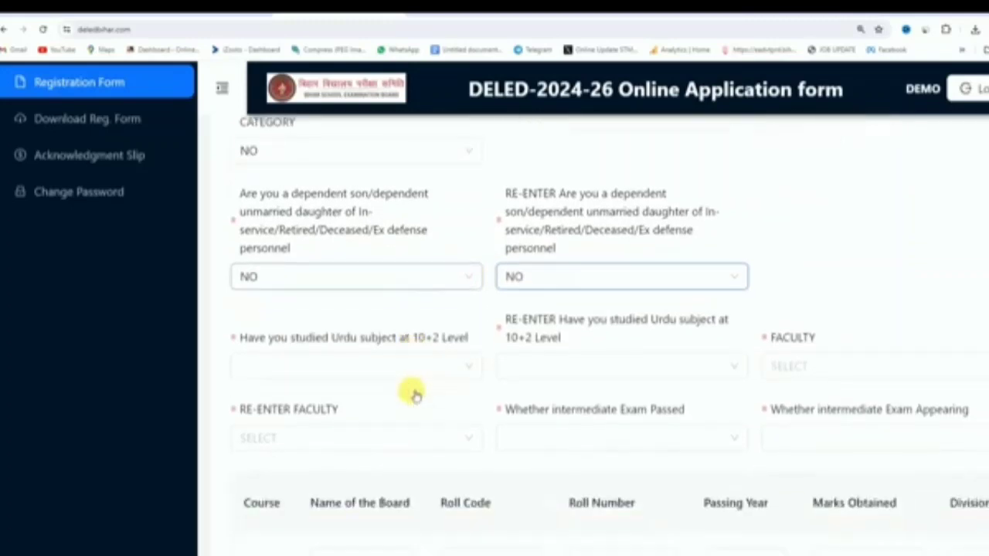
pyautogui.click(273, 344)
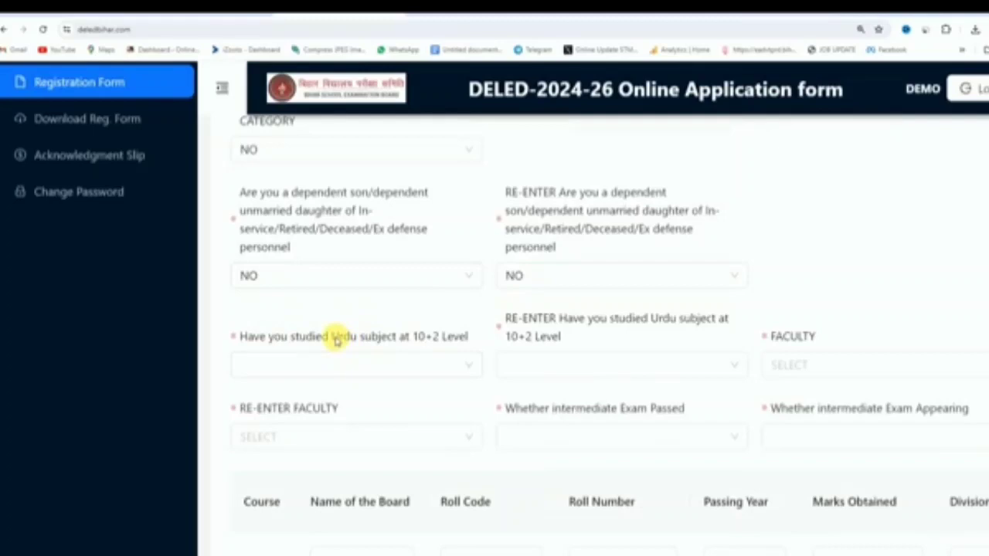
pyautogui.click(367, 371)
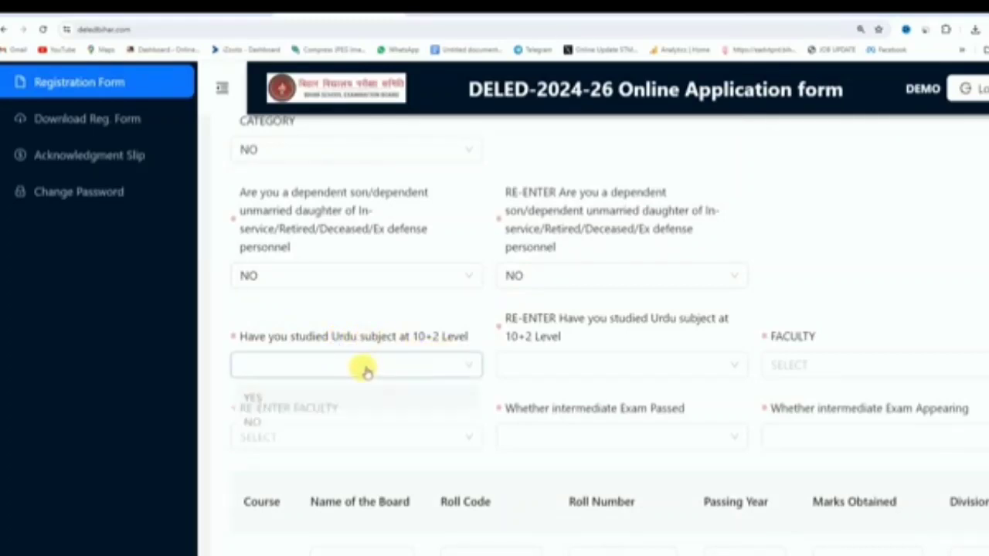
pyautogui.click(336, 398)
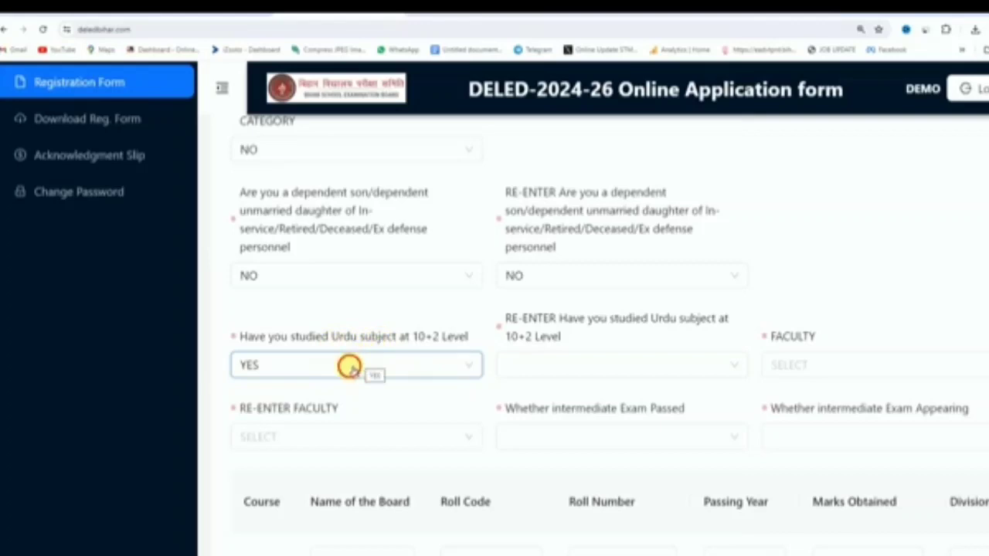
pyautogui.click(349, 367)
pyautogui.click(323, 423)
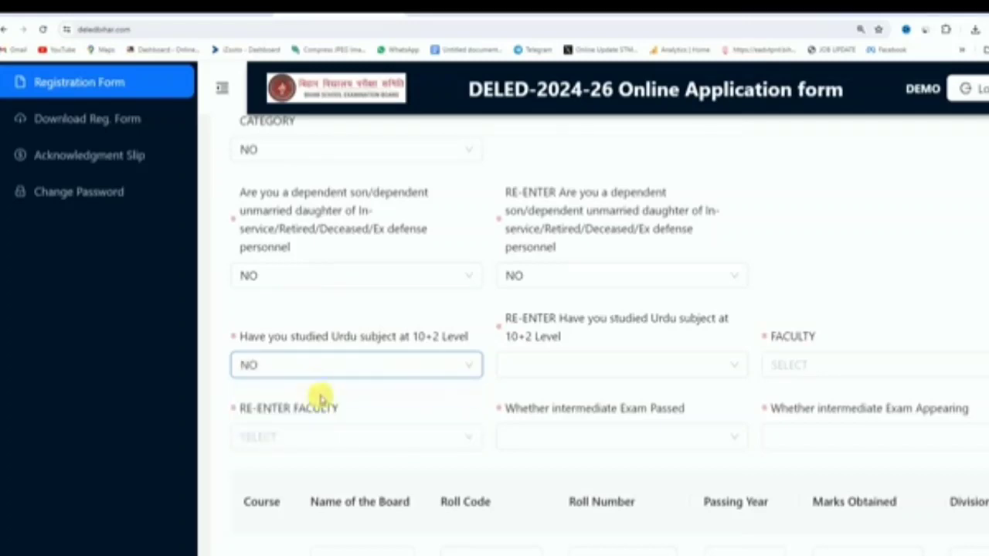
pyautogui.click(541, 371)
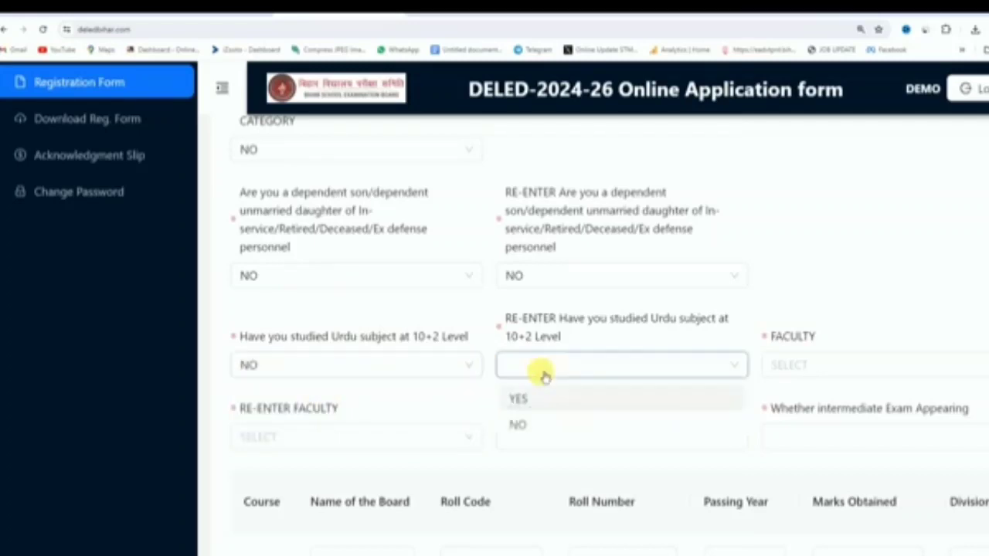
pyautogui.click(547, 425)
# Step: Select SCIENCE as both the faculty and the re-entered faculty
pyautogui.click(804, 370)
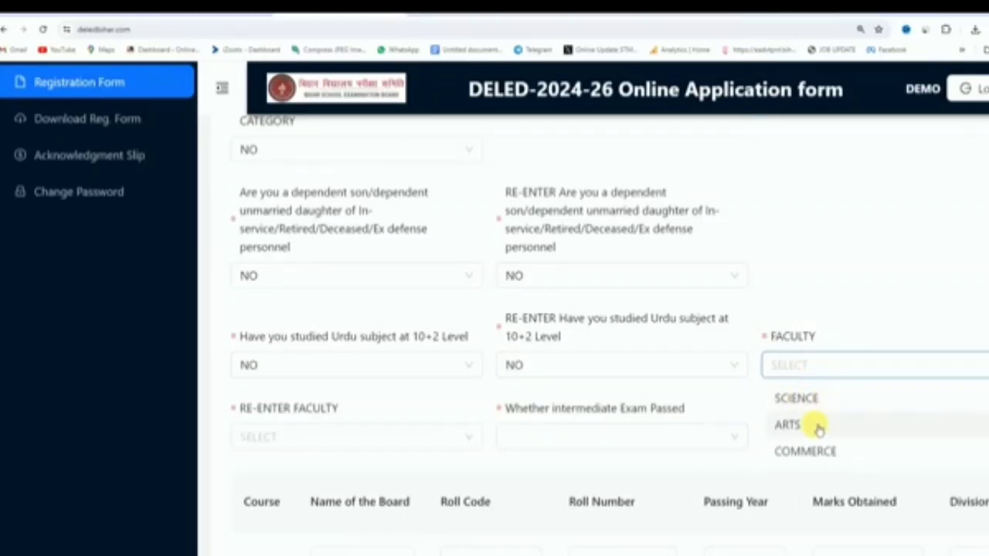
pyautogui.click(830, 400)
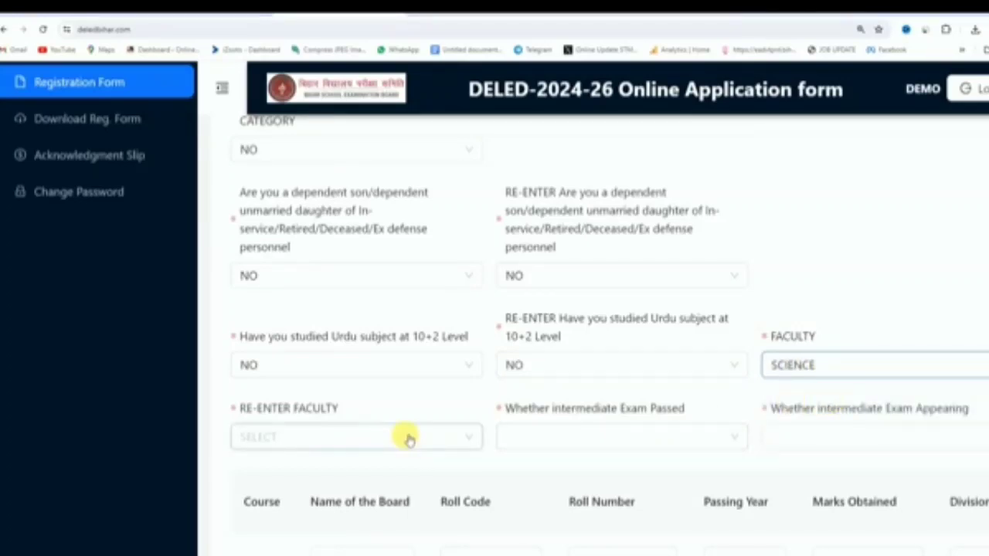
pyautogui.click(367, 438)
pyautogui.click(324, 473)
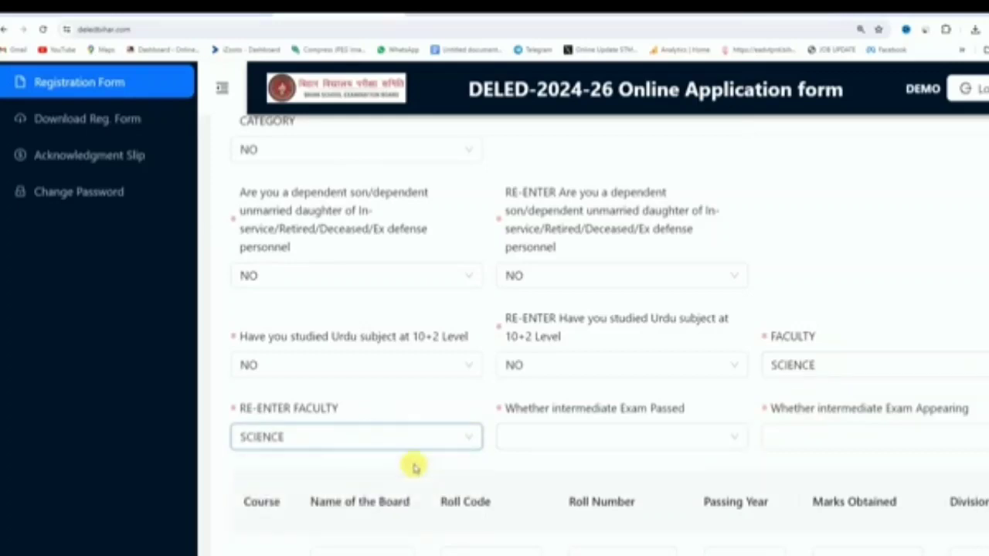
# Step: Try YES, then NO, for whether the intermediate exam is passed, with YES for intermediate exam appearing
pyautogui.click(610, 435)
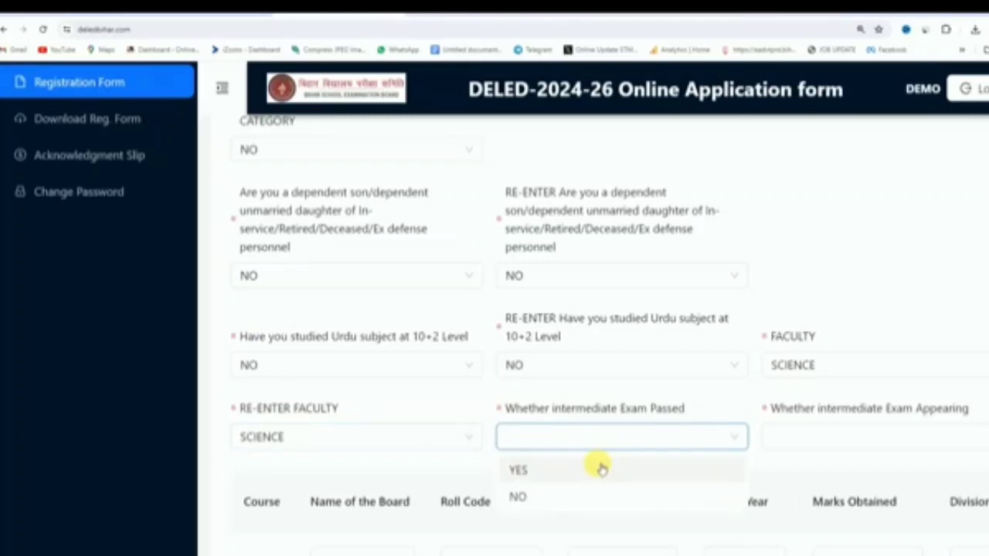
pyautogui.click(572, 471)
pyautogui.click(617, 443)
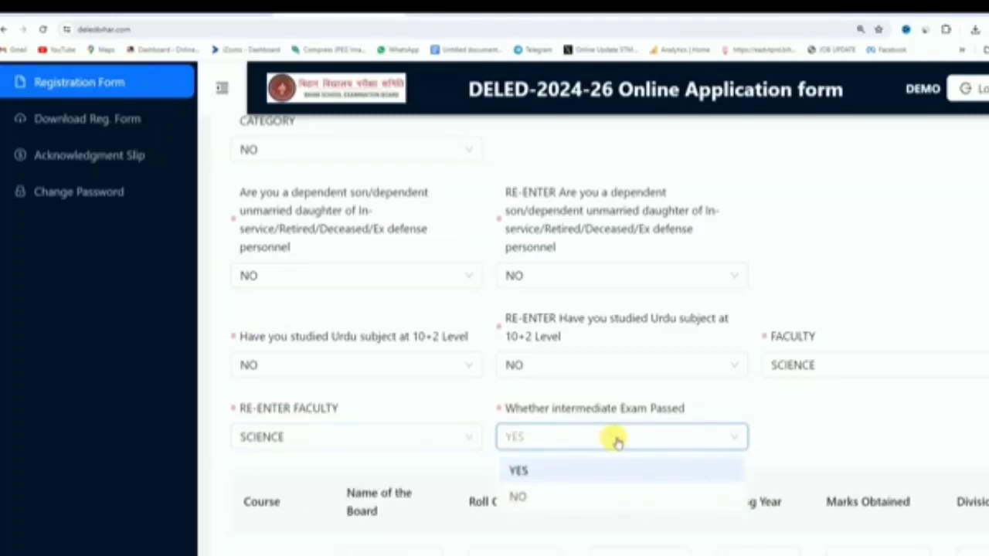
pyautogui.click(577, 499)
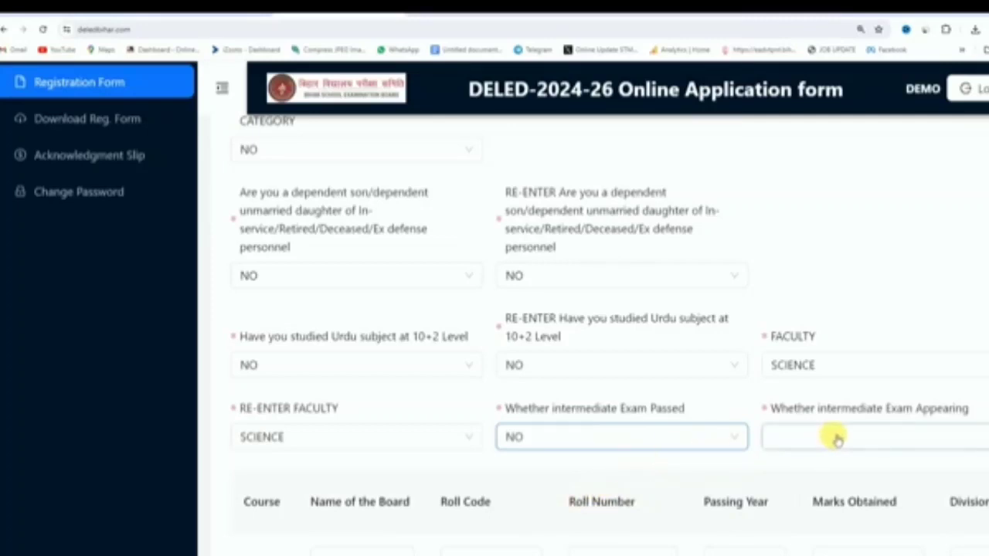
pyautogui.click(881, 439)
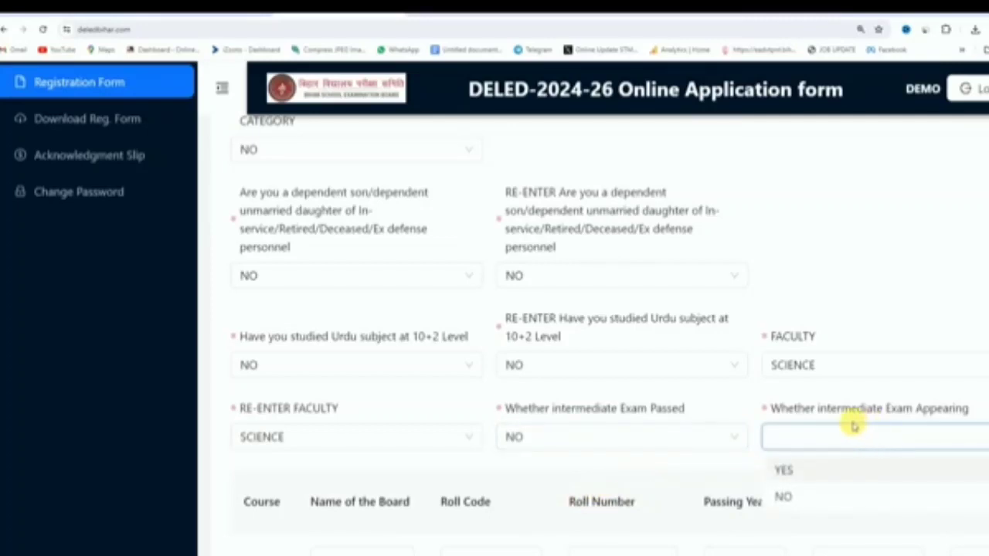
pyautogui.click(819, 472)
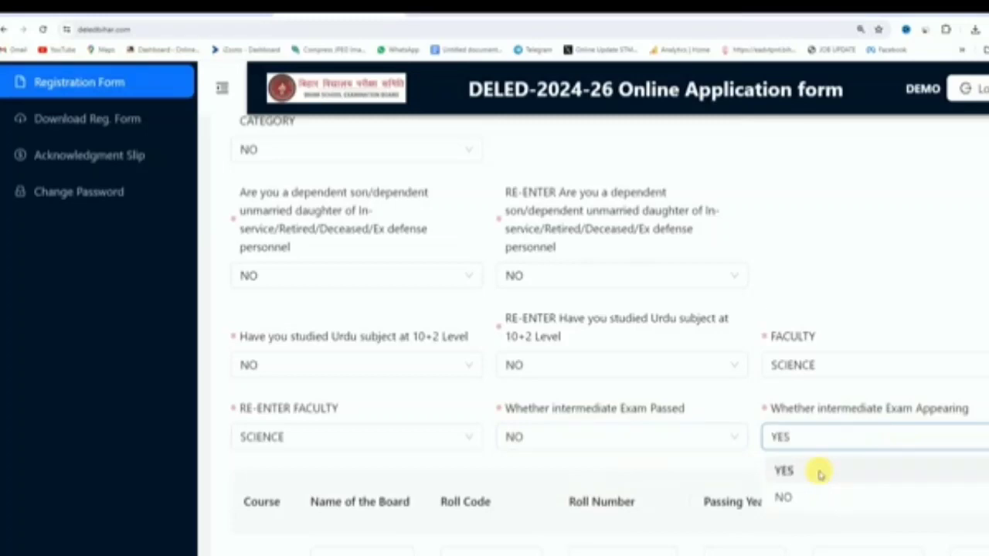
# Step: Set the answer to whether the intermediate exam is passed to YES
pyautogui.click(634, 440)
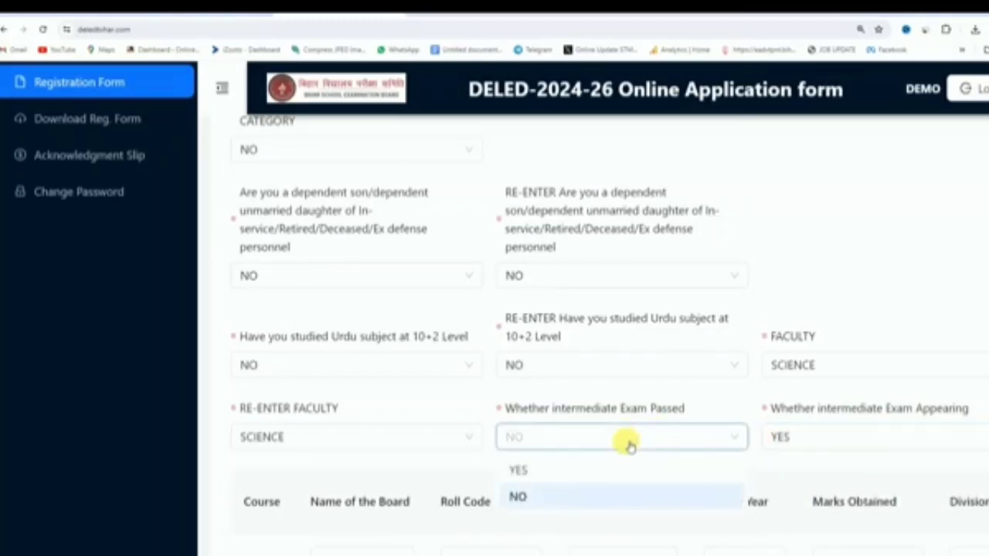
pyautogui.click(580, 471)
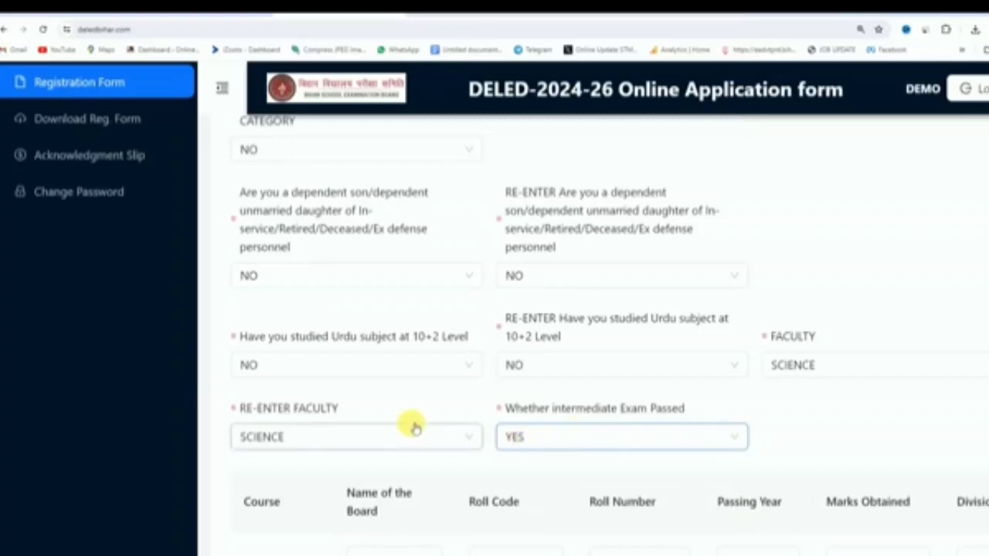
# Step: Enter BSEB PATNA as the name of the board in the MATRIC row
pyautogui.scroll(-2, 412, 427)
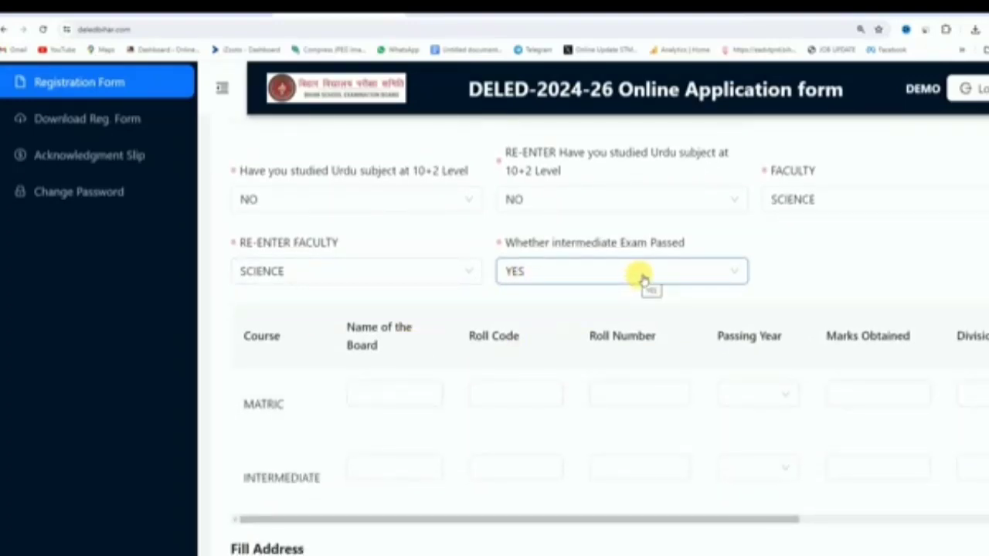
pyautogui.scroll(-1, 352, 425)
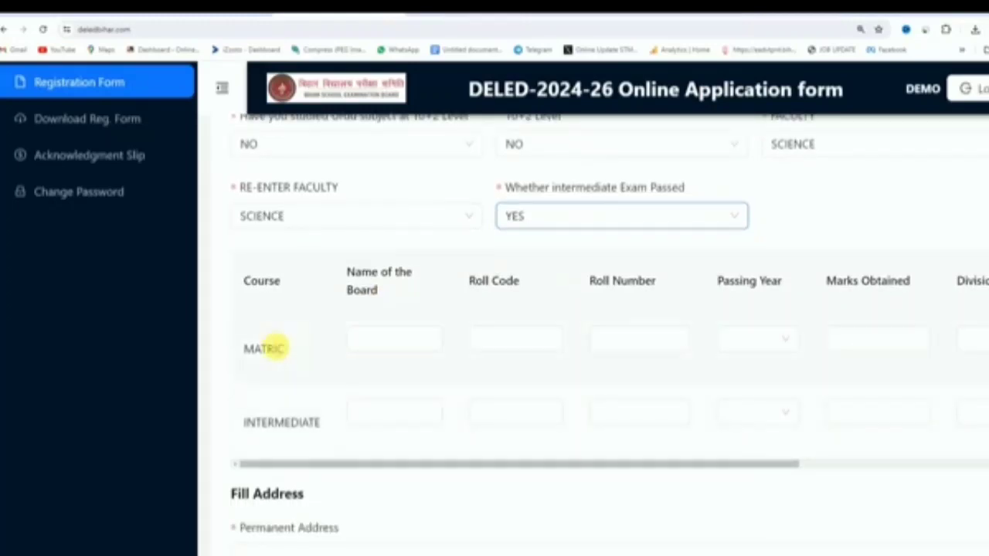
pyautogui.click(408, 340)
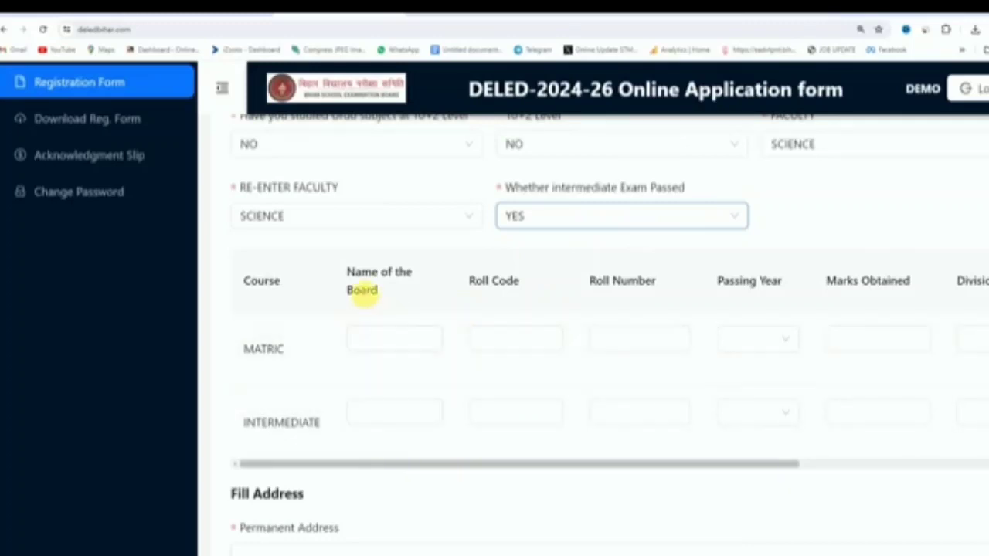
pyautogui.click(390, 338)
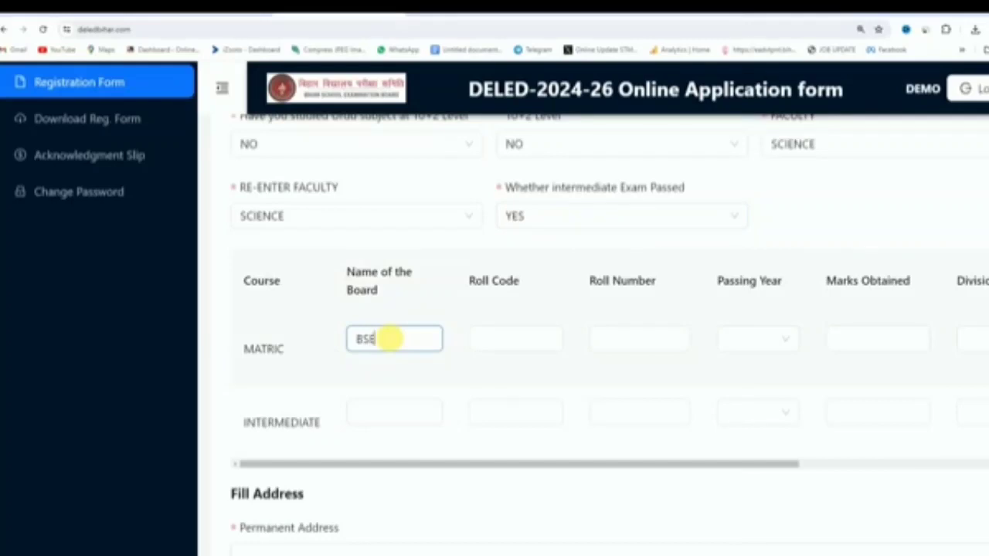
pyautogui.write('BSEB PATNA')
pyautogui.press('Tab')
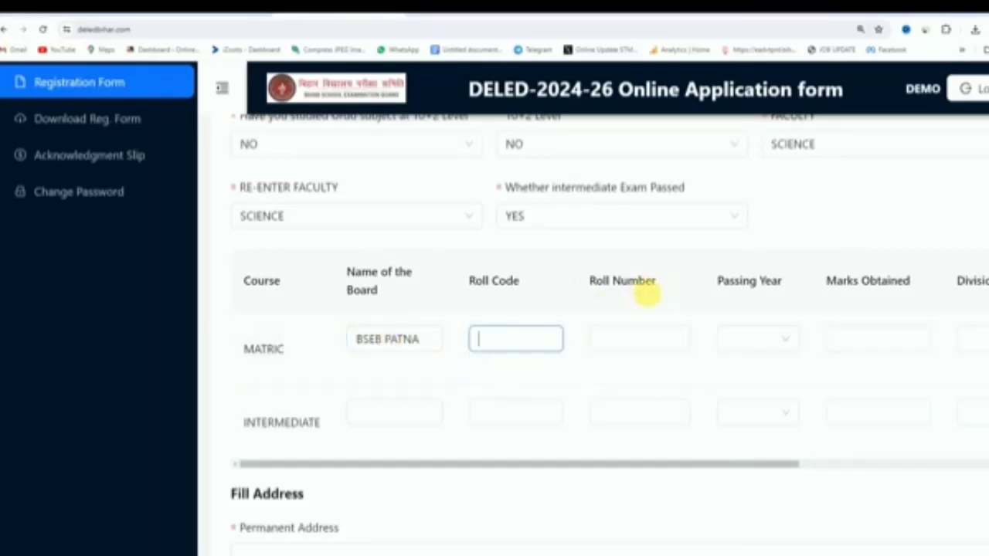
# Step: Set the matric passing year to 2016 and the marks obtained to 325
pyautogui.click(756, 340)
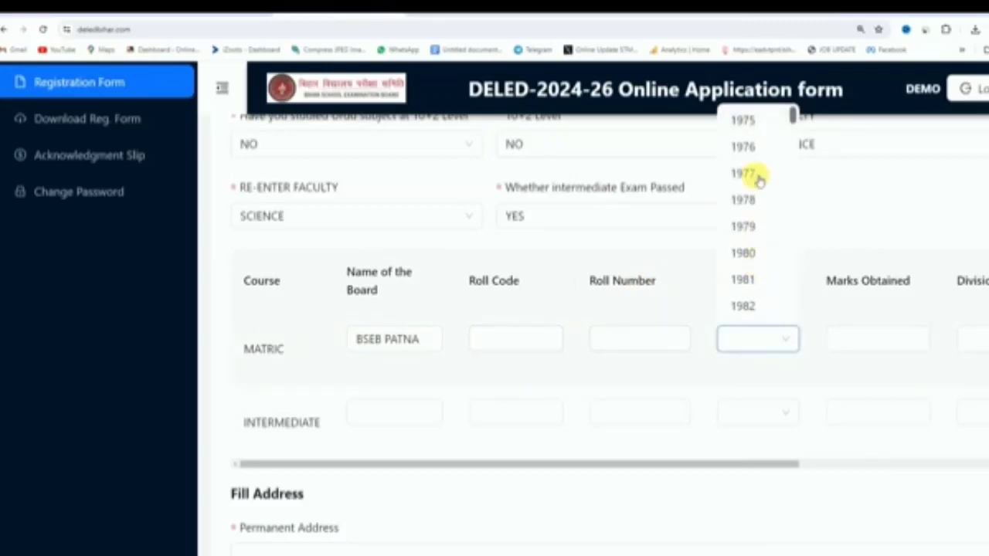
pyautogui.scroll(-6, 753, 186)
pyautogui.scroll(-6, 765, 239)
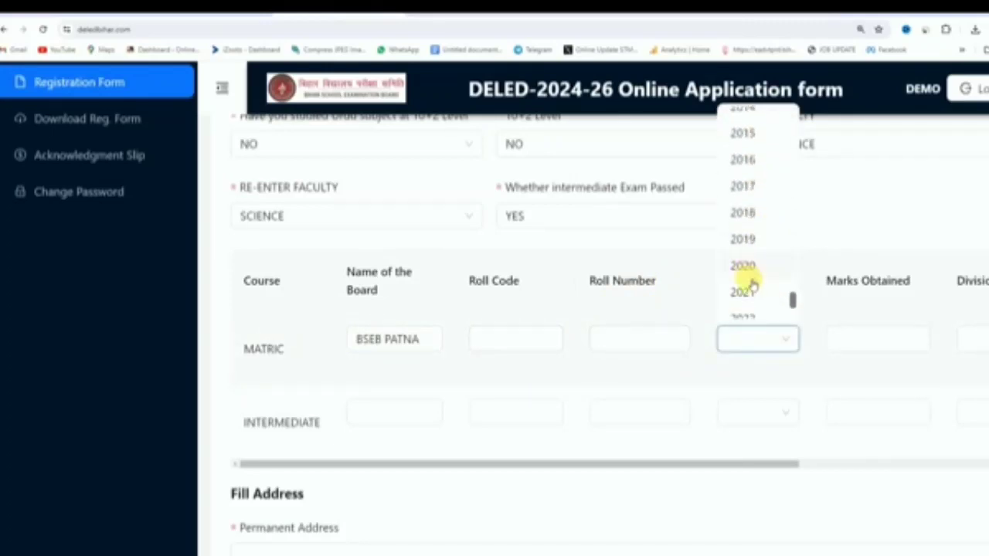
pyautogui.click(743, 160)
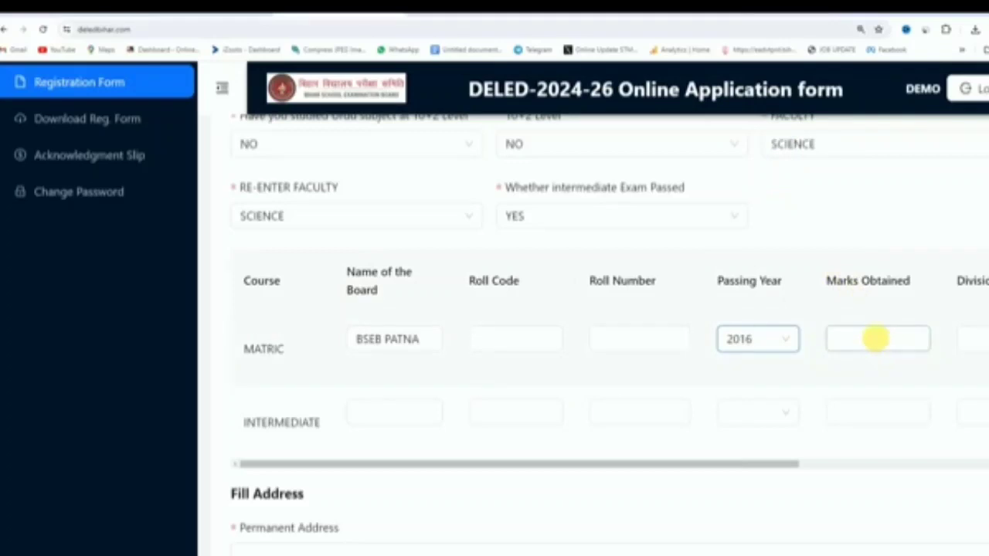
pyautogui.click(873, 338)
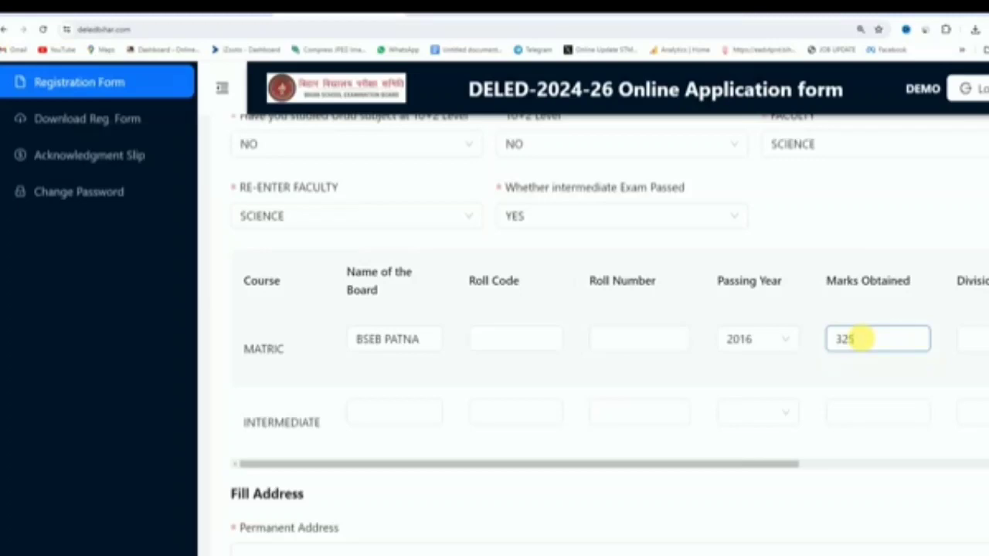
# Step: Set the matric division to FIRST and the percentage to 65
pyautogui.hscroll(4, 812, 348)
pyautogui.click(738, 338)
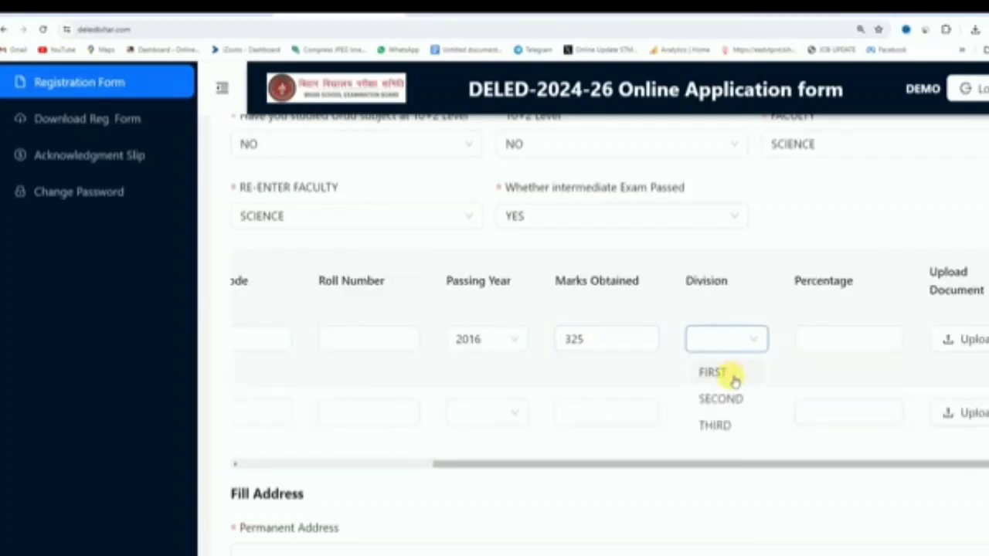
pyautogui.click(731, 376)
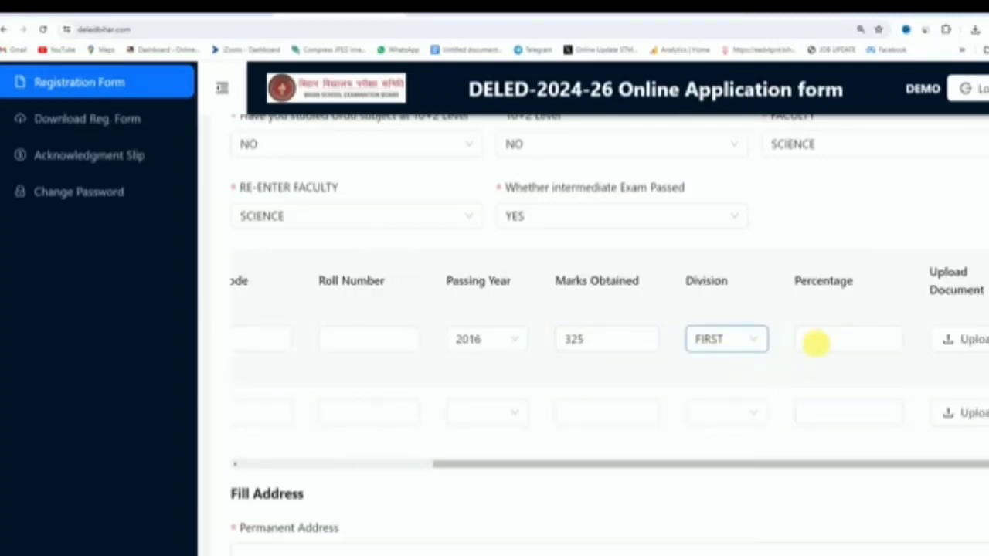
pyautogui.click(816, 343)
pyautogui.click(810, 265)
pyautogui.click(826, 347)
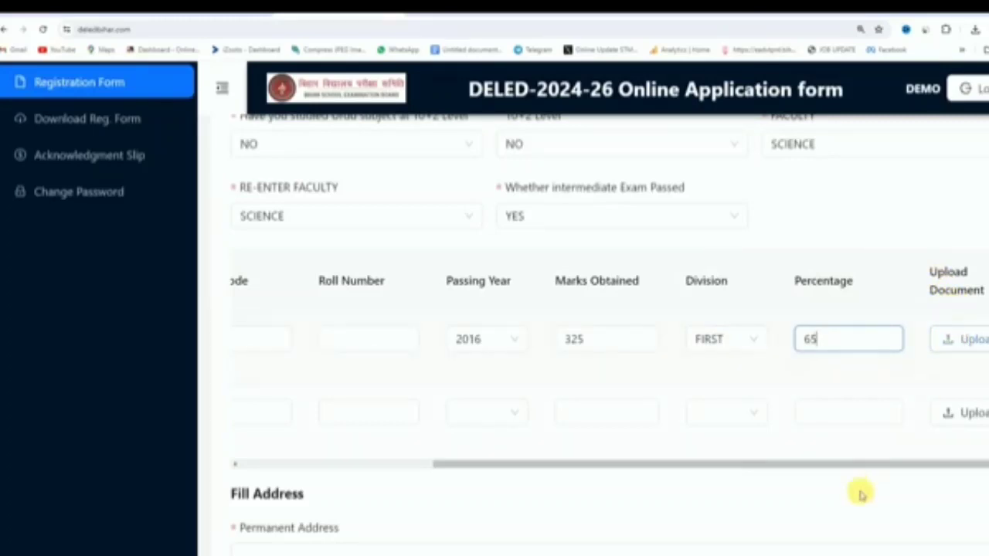
# Step: Set the intermediate passing year to 2018 and the marks obtained to 350, leaving board, roll code and roll number blank
pyautogui.moveTo(830, 464); pyautogui.dragTo(516, 464)
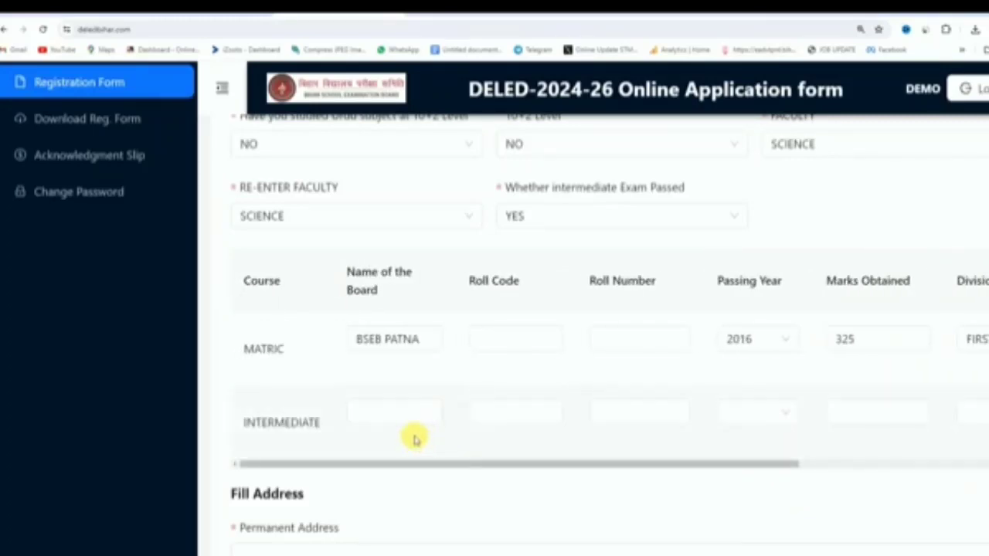
pyautogui.click(375, 417)
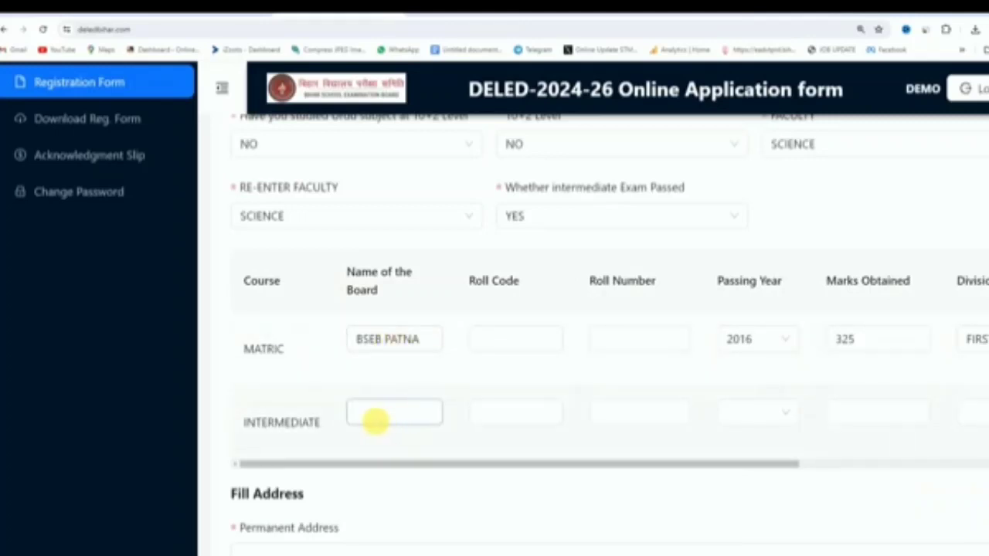
pyautogui.click(503, 421)
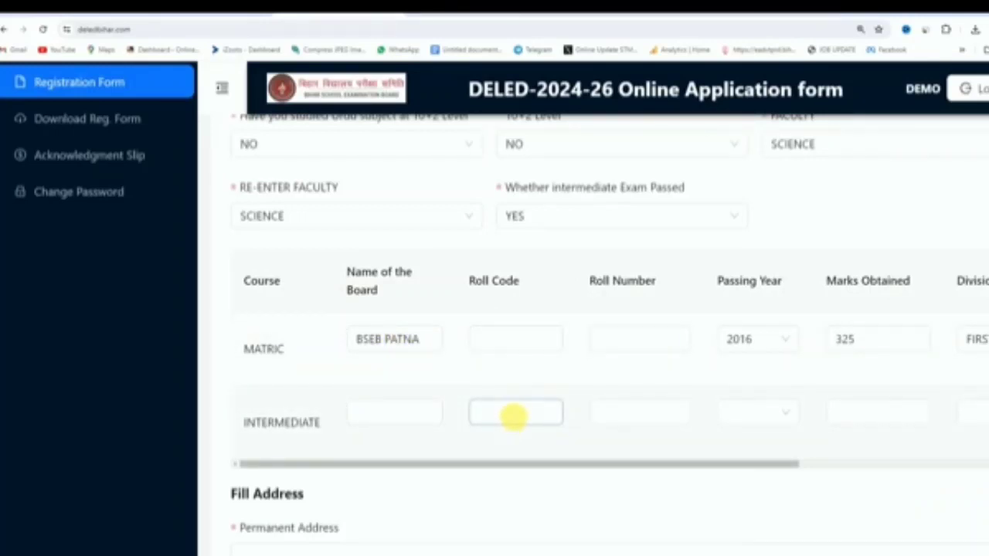
pyautogui.click(634, 417)
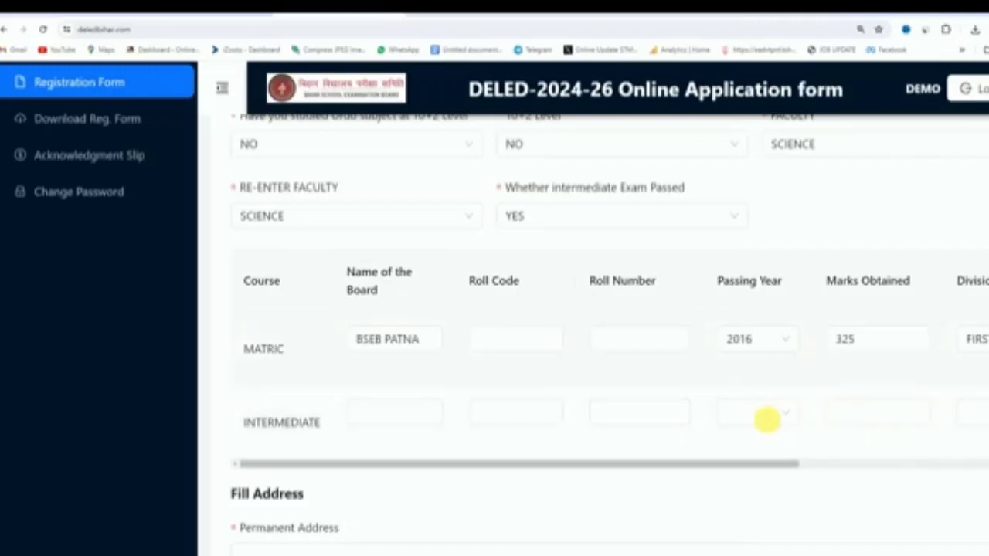
pyautogui.click(768, 420)
pyautogui.scroll(-10, 756, 317)
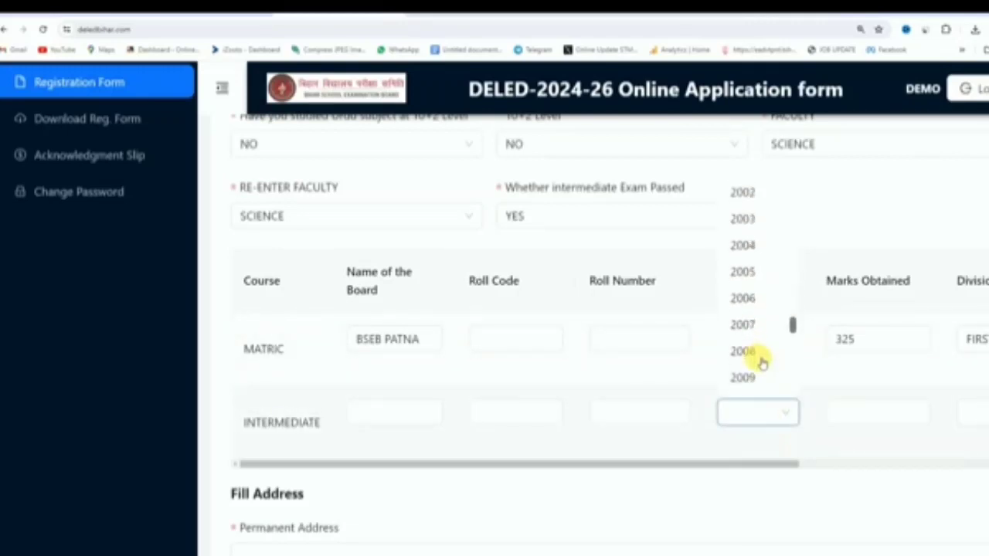
pyautogui.scroll(-4, 761, 362)
pyautogui.click(755, 342)
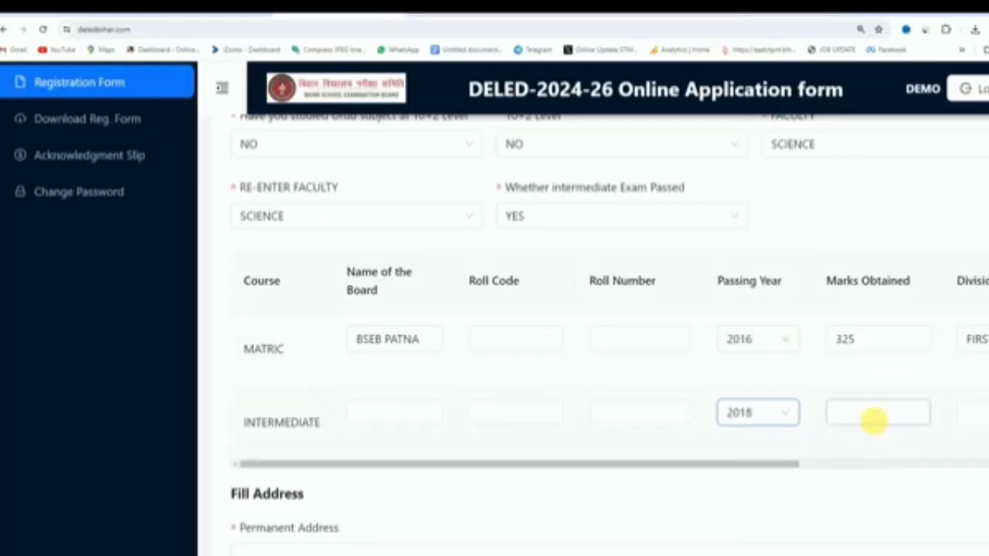
pyautogui.click(874, 422)
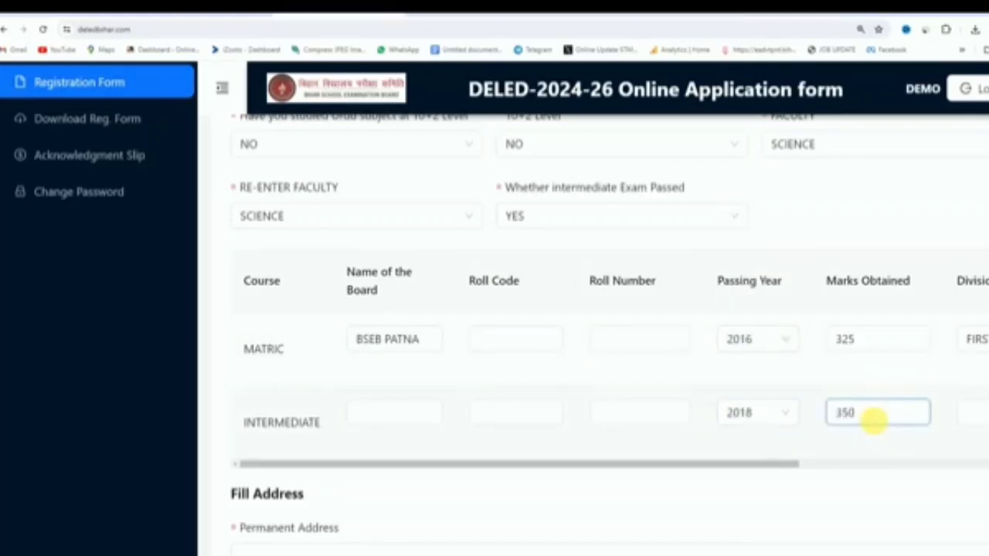
# Step: Select FIRST as the division in the INTERMEDIATE row
pyautogui.moveTo(701, 465); pyautogui.dragTo(856, 466)
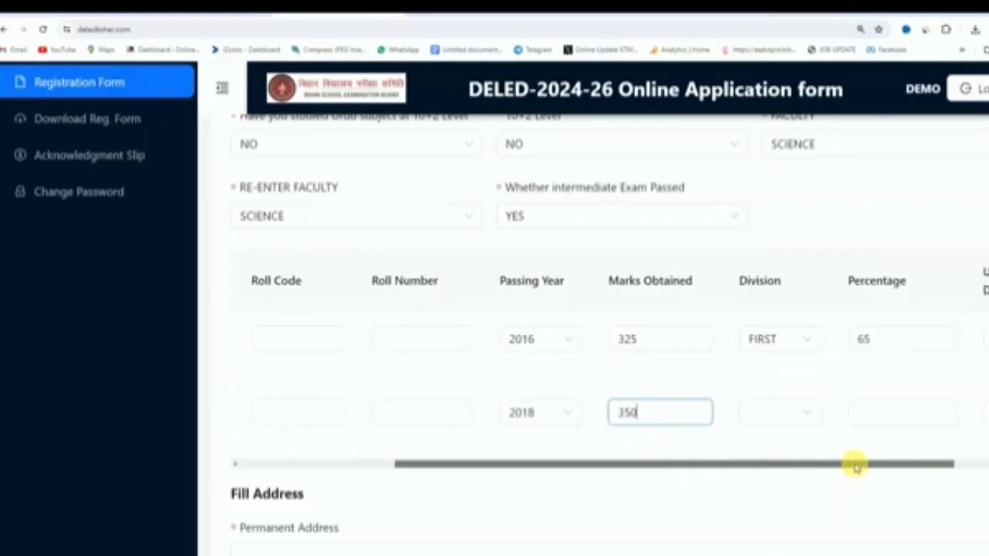
pyautogui.click(801, 419)
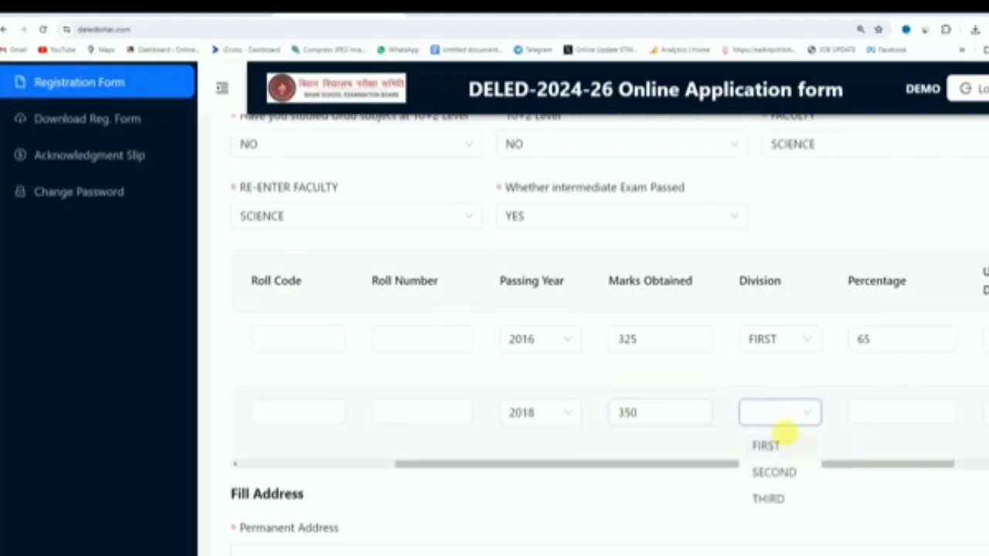
pyautogui.click(781, 448)
pyautogui.moveTo(810, 461); pyautogui.dragTo(861, 461)
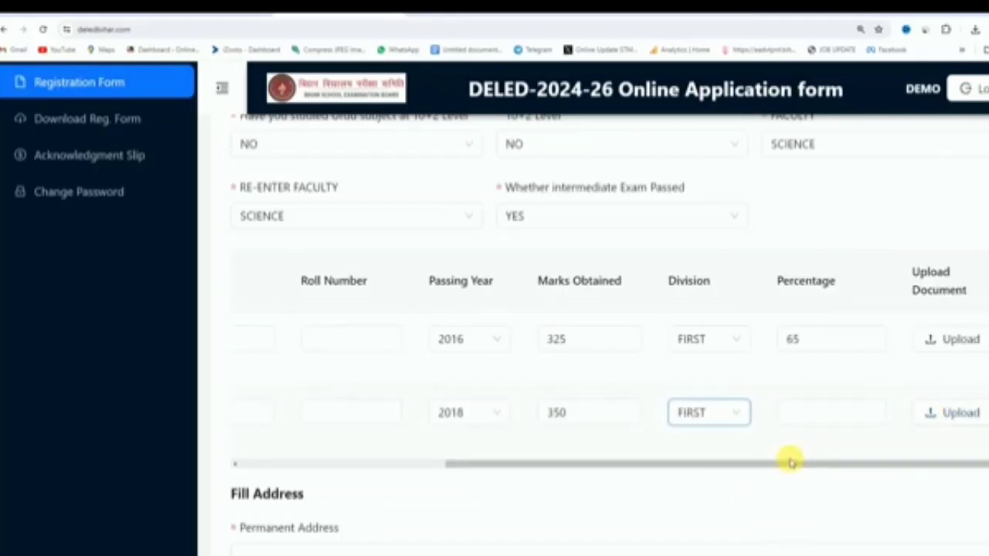
# Step: Fill in the permanent address line with the village, post office and police station entries
pyautogui.scroll(-3, 788, 459)
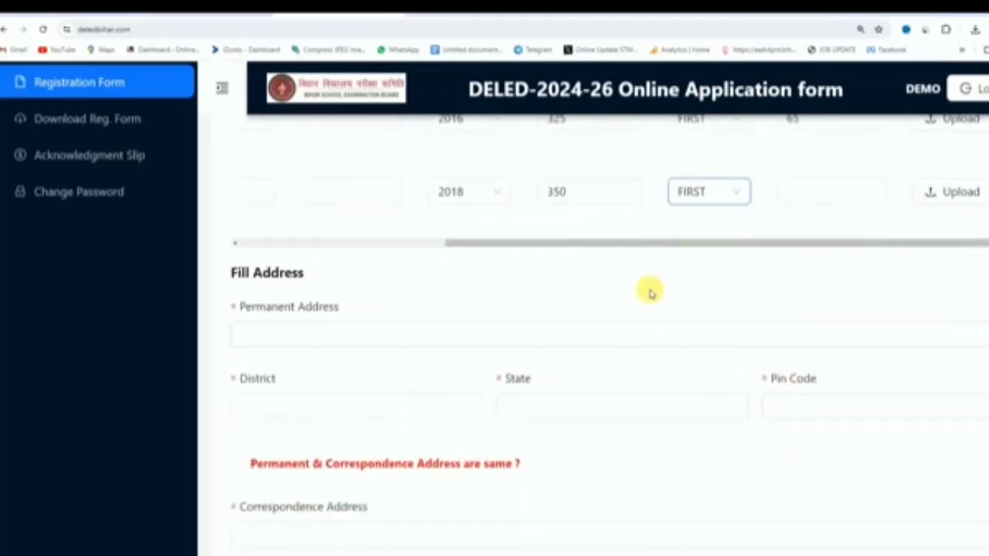
pyautogui.scroll(-1, 652, 287)
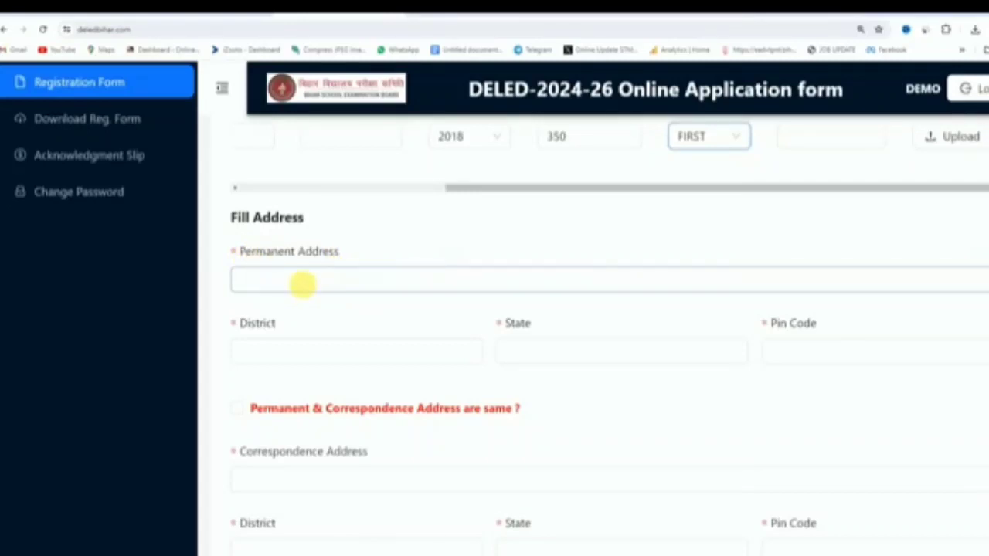
pyautogui.click(302, 284)
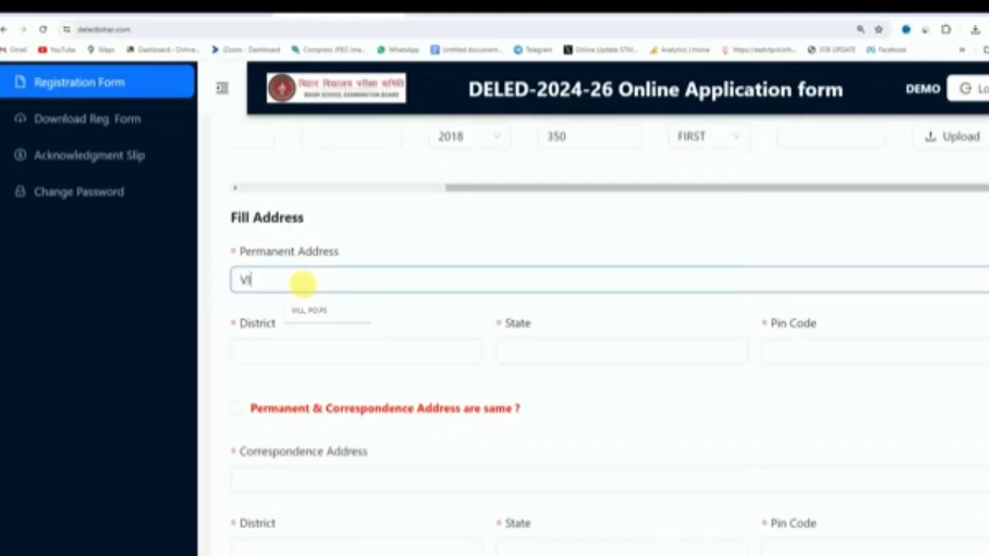
pyautogui.write('VILL-DEMO,PO-,PS')
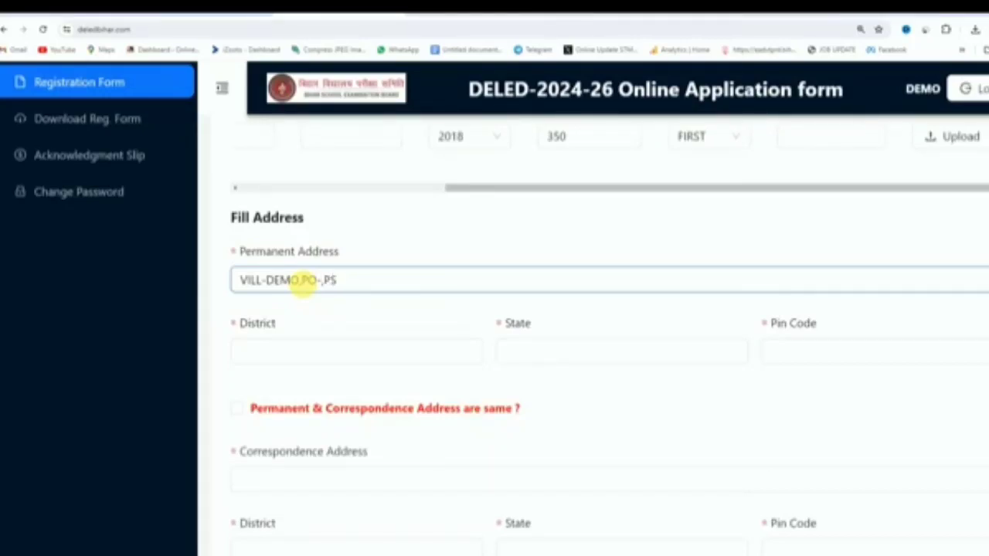
# Step: Fill in the district and state of the permanent address from the saved suggestions
pyautogui.click(304, 352)
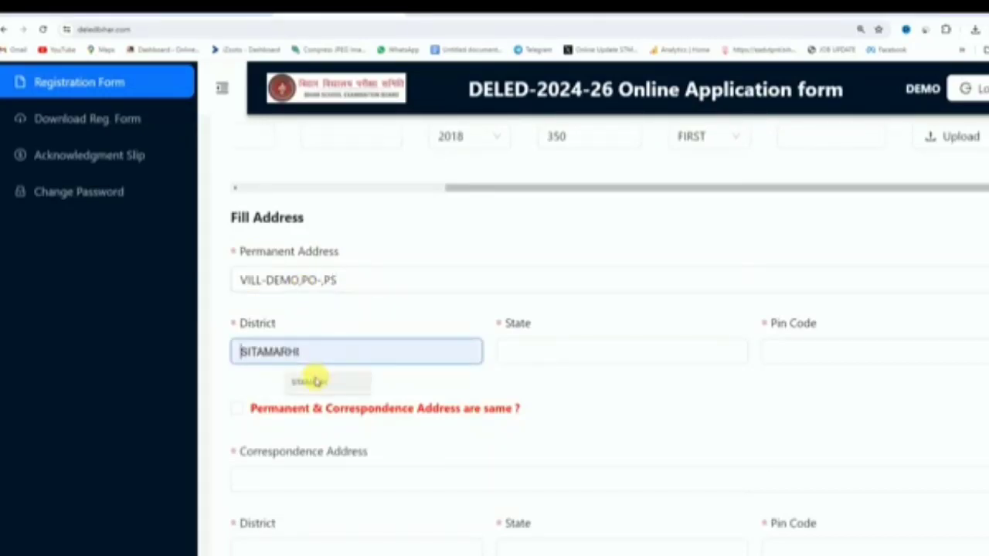
pyautogui.click(315, 379)
pyautogui.click(525, 355)
pyautogui.click(572, 378)
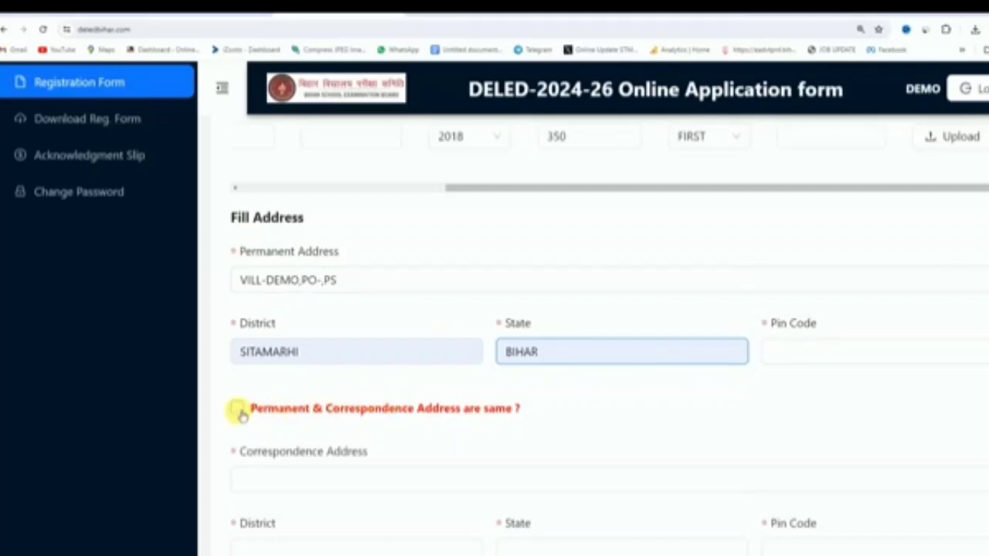
# Step: Highlight the photograph rules in the admission notice PDF, from recent colour photo to red-eye removal, and mark the form's 20 KB to 100 KB photo size limit
pyautogui.scroll(-3, 313, 280)
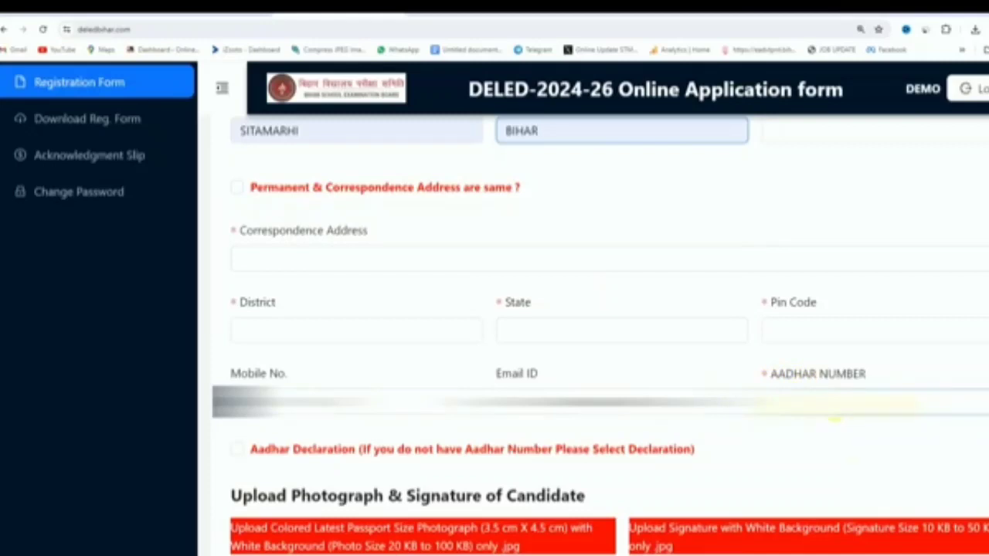
pyautogui.scroll(-4, 834, 418)
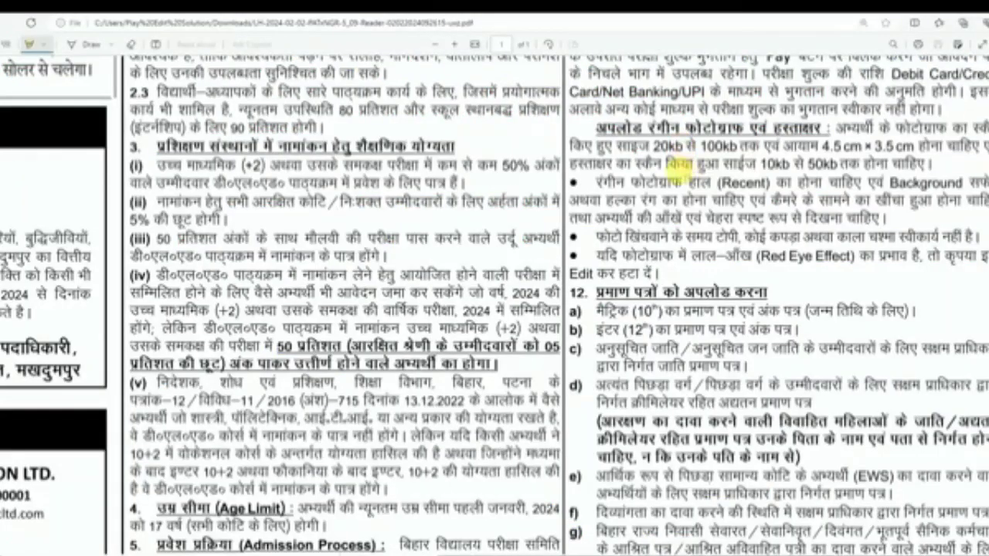
pyautogui.moveTo(606, 182); pyautogui.dragTo(985, 183)
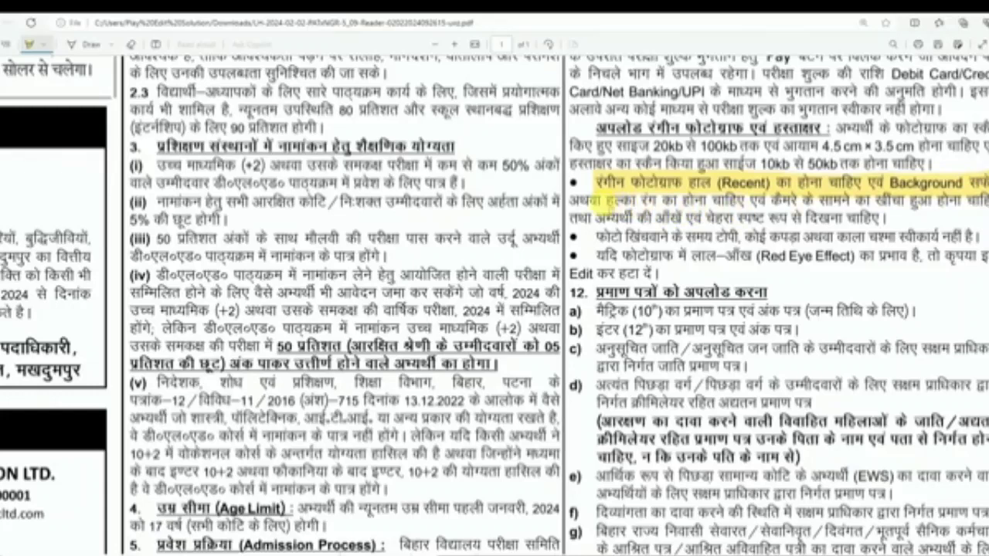
pyautogui.moveTo(594, 203)
pyautogui.mouseDown()
pyautogui.moveTo(893, 205)
pyautogui.moveTo(757, 205)
pyautogui.moveTo(661, 220)
pyautogui.moveTo(769, 218)
pyautogui.moveTo(596, 237)
pyautogui.moveTo(975, 238)
pyautogui.mouseUp()
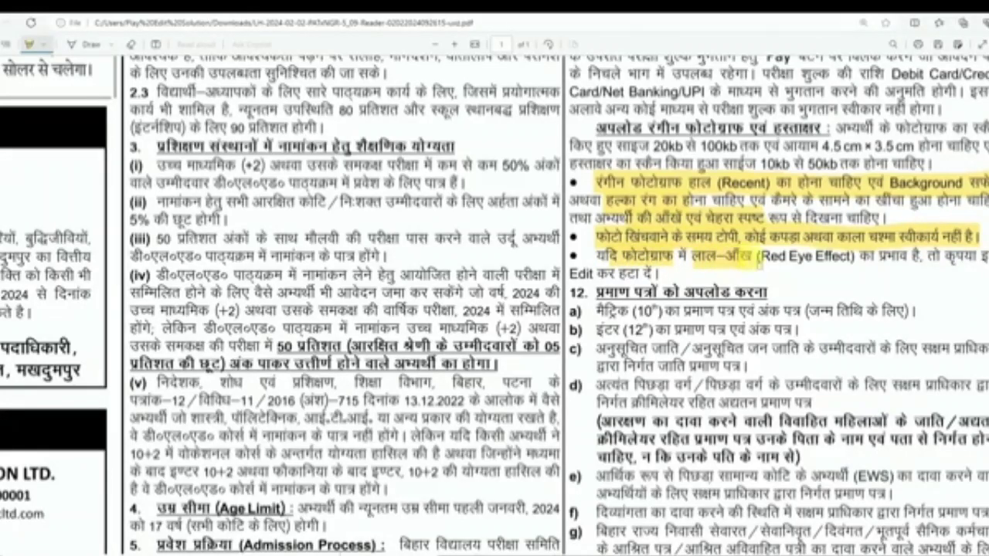
pyautogui.moveTo(755, 263); pyautogui.dragTo(762, 261)
pyautogui.moveTo(573, 274); pyautogui.dragTo(655, 275)
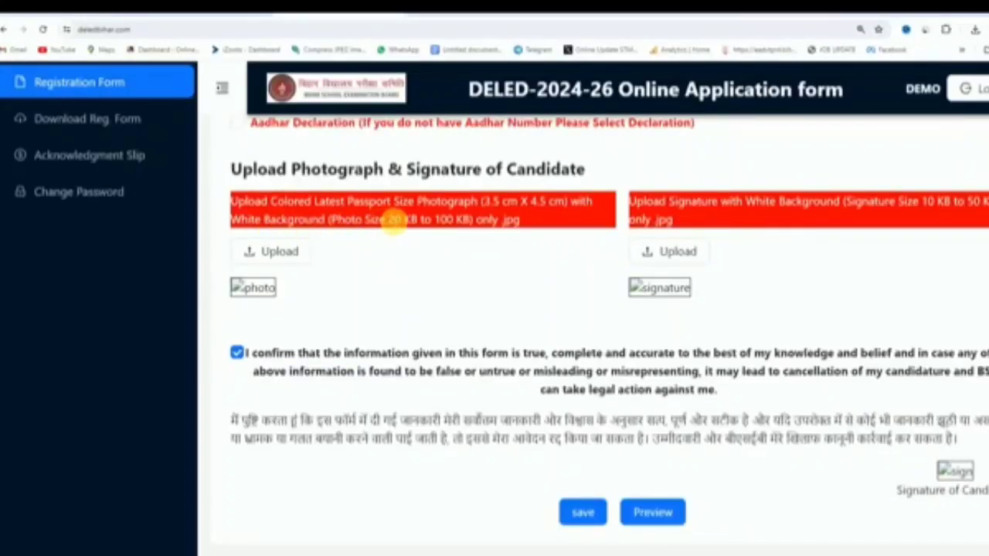
pyautogui.moveTo(388, 221); pyautogui.dragTo(456, 222)
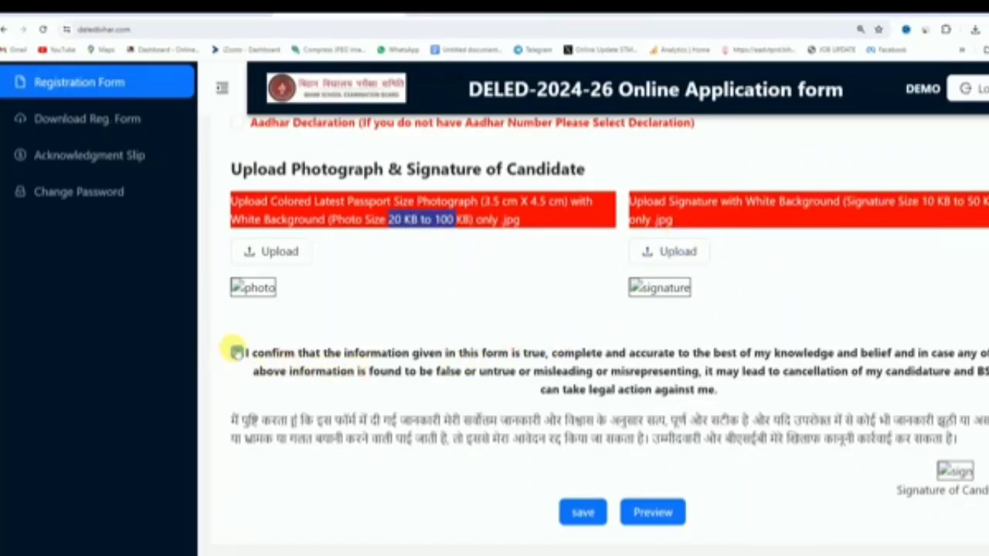
# Step: Save the completed registration form and review its preview through to the declaration, payment and print options
pyautogui.click(596, 516)
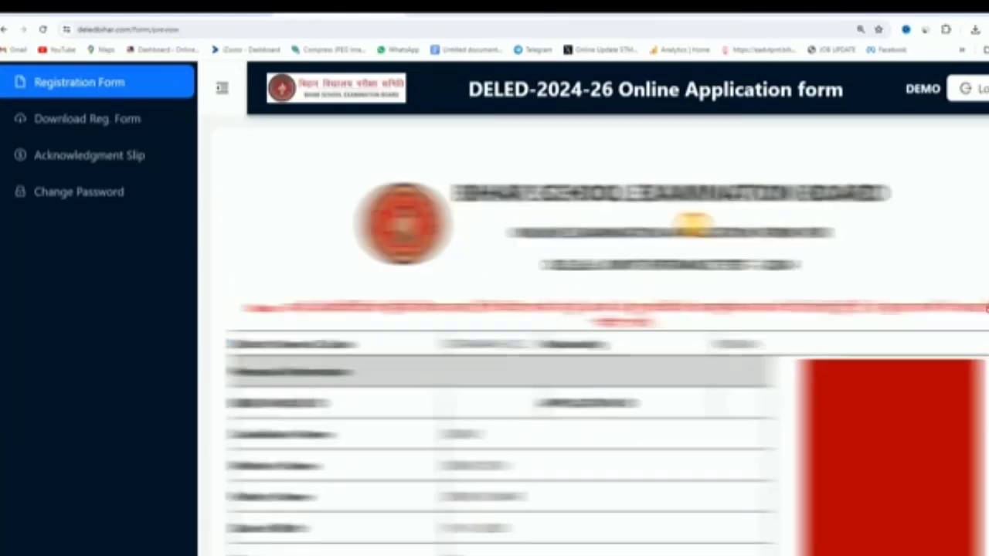
pyautogui.scroll(-15, 583, 243)
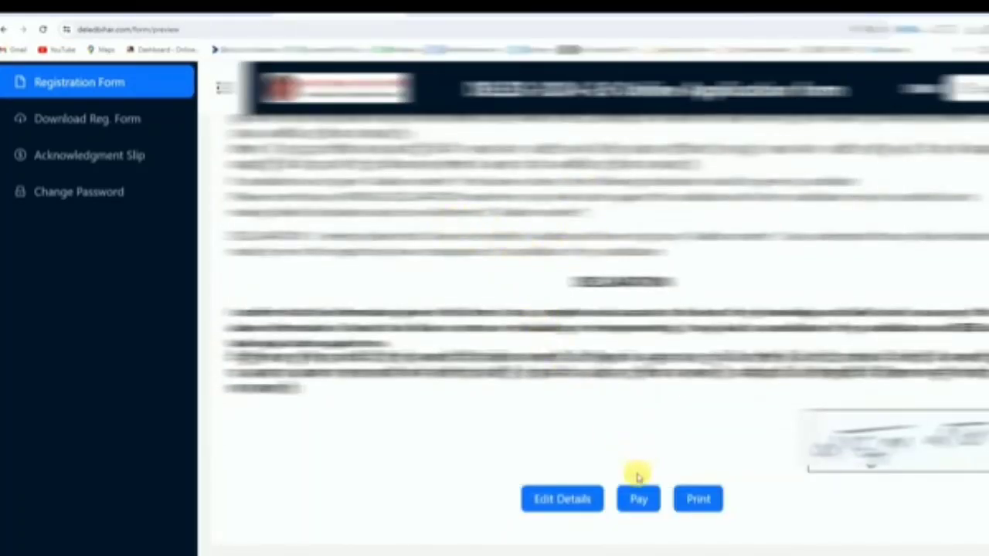
pyautogui.click(638, 498)
pyautogui.click(706, 501)
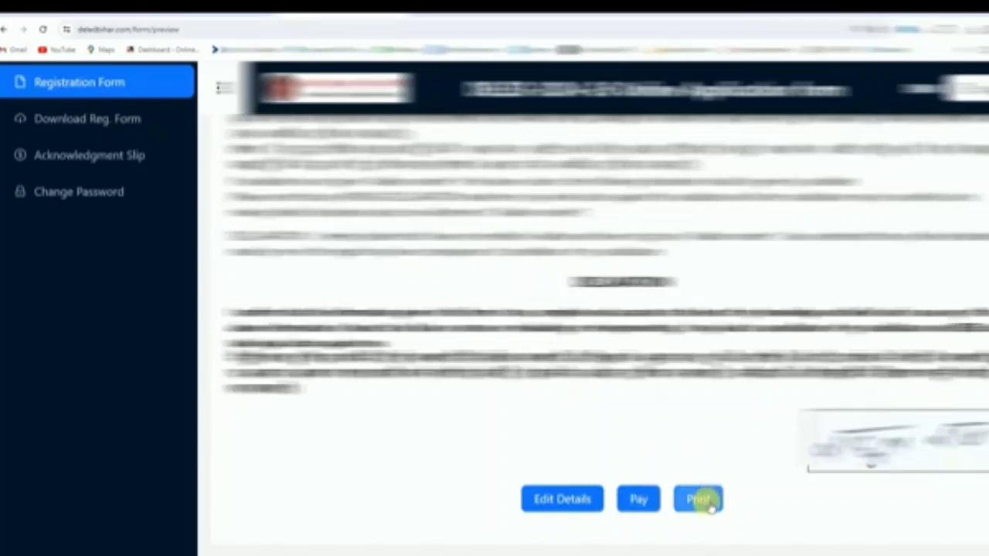